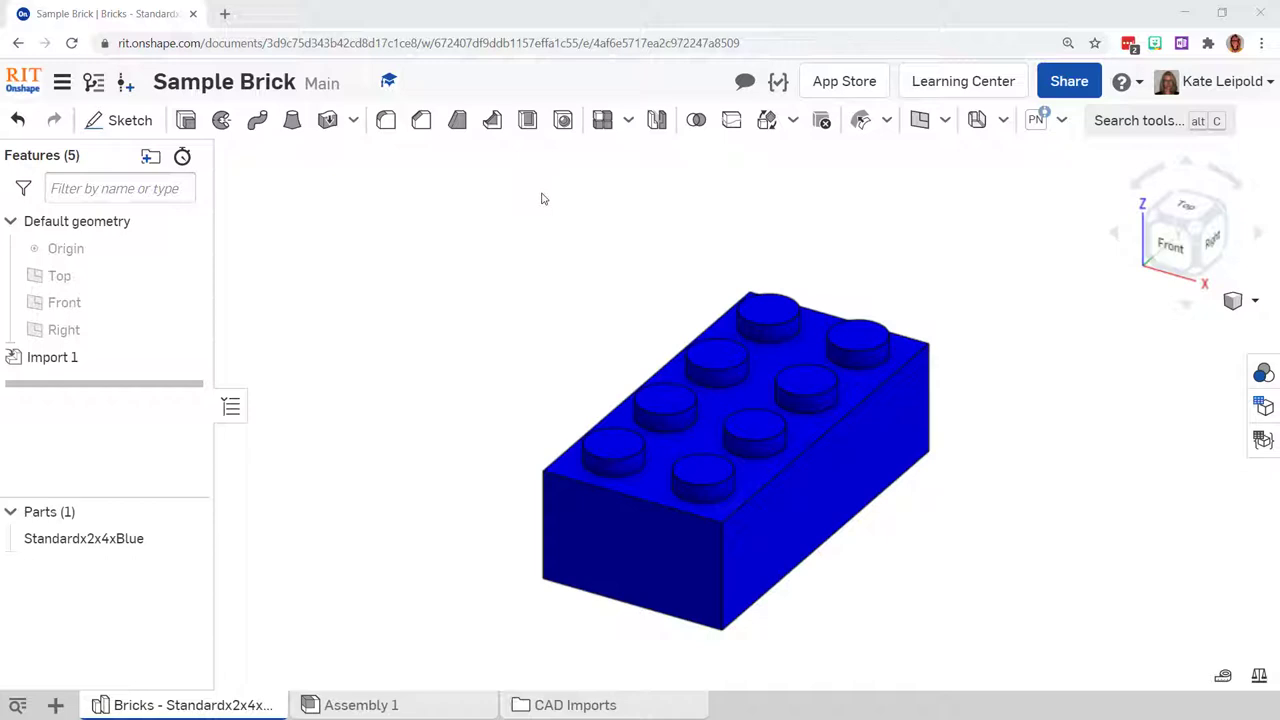
# In Assembly 1, insert a second Standardx2x4xBlue brick beside the existing one.
pyautogui.click(427, 709)
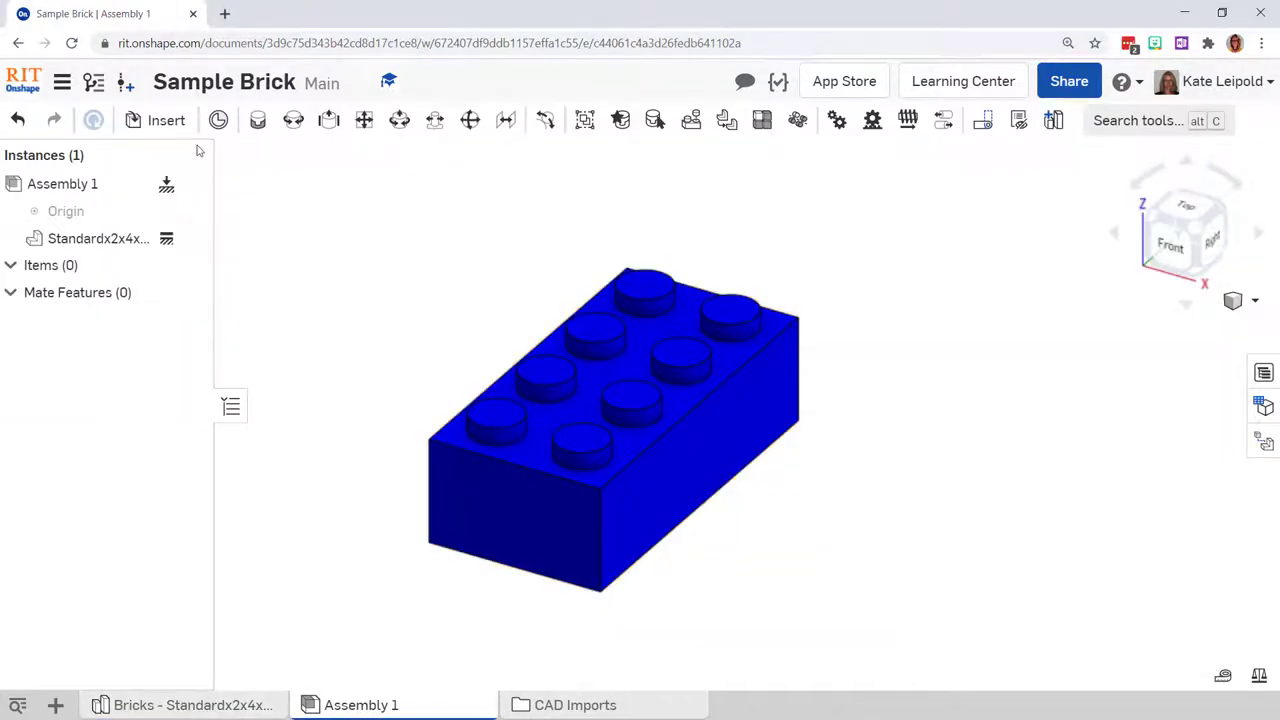
pyautogui.click(160, 120)
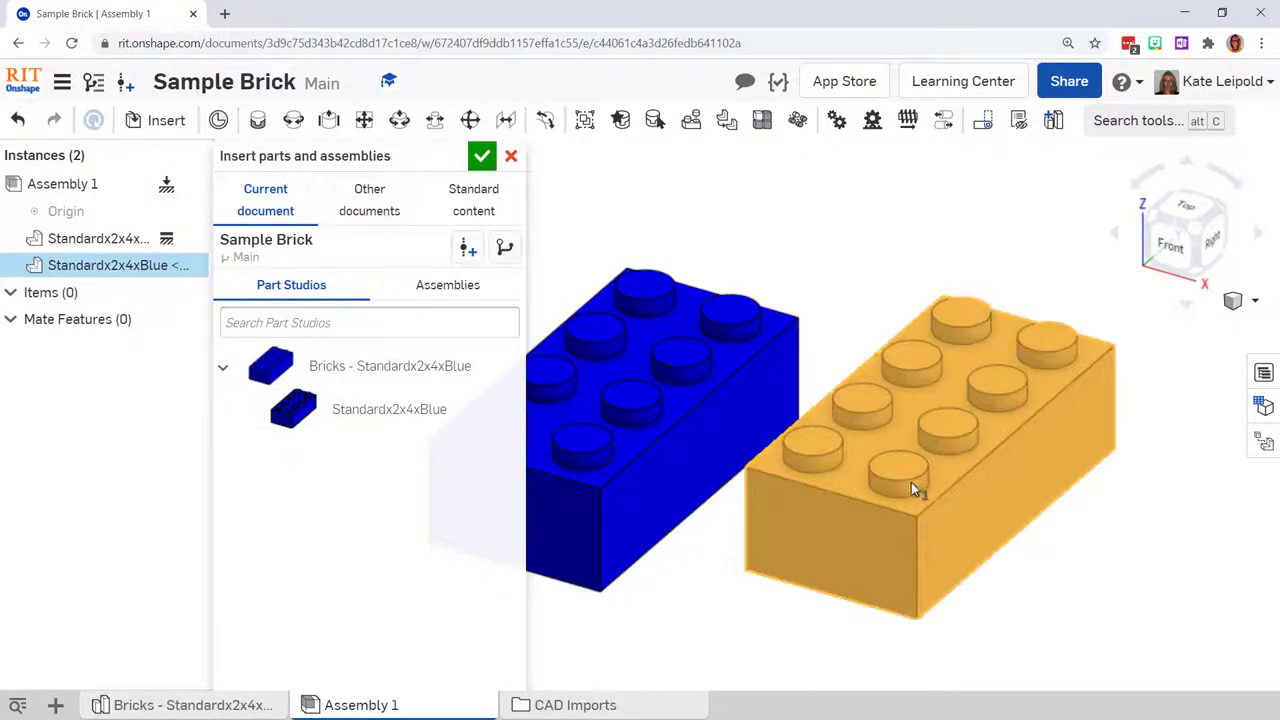
pyautogui.click(897, 496)
pyautogui.click(481, 155)
# Rotate the second brick crosswise to the first and raise it about 0.97 in so it sits above the fixed brick.
pyautogui.click(876, 547)
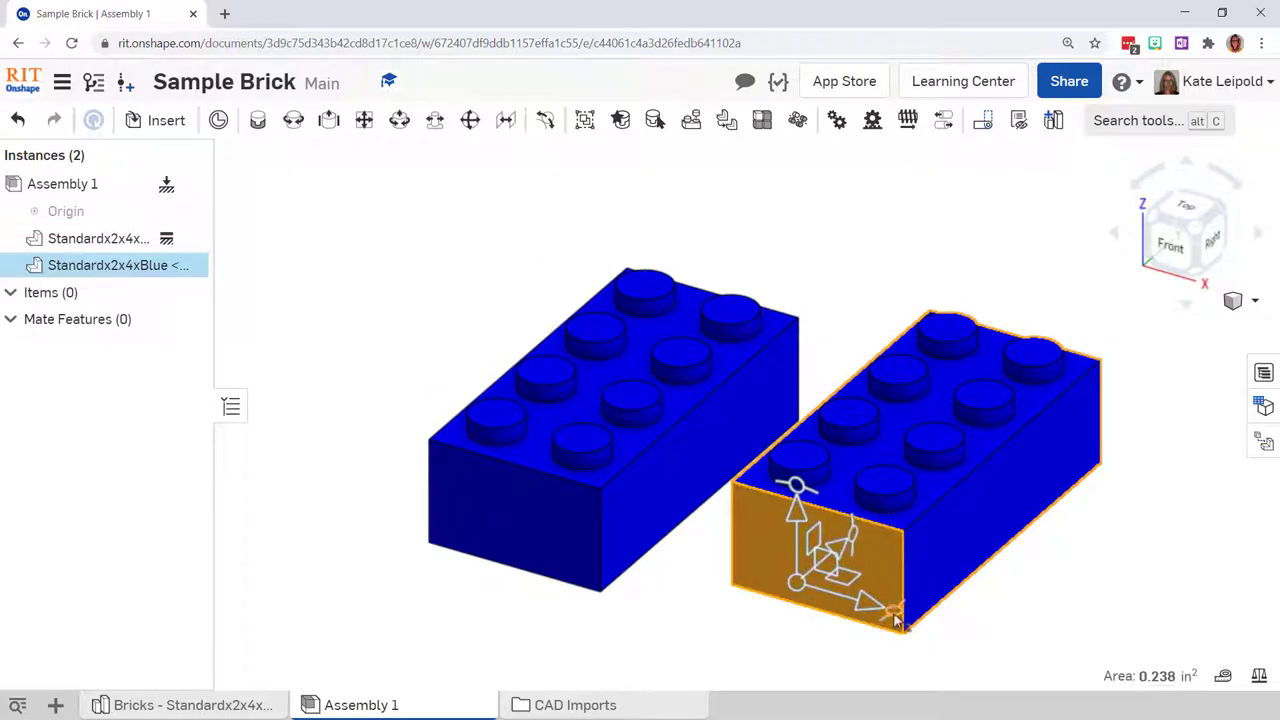
pyautogui.moveTo(895, 618); pyautogui.dragTo(797, 255)
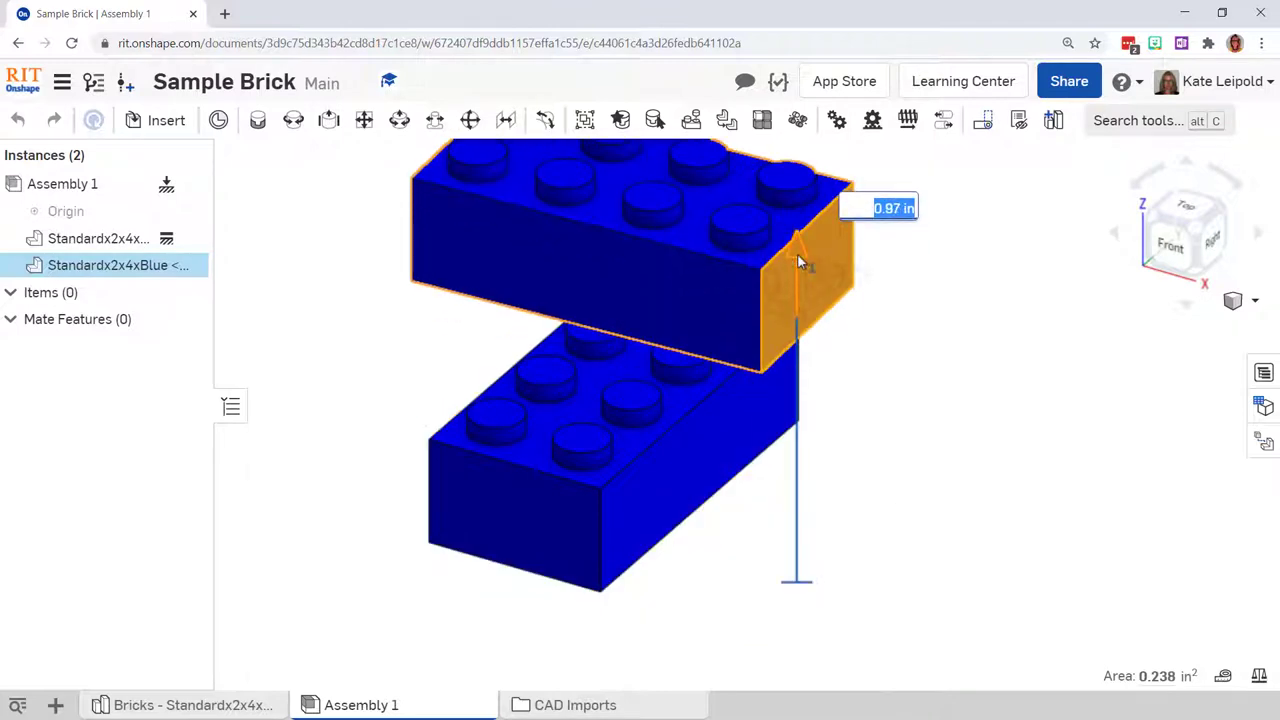
pyautogui.scroll(-3, 1019, 545)
pyautogui.click(1003, 390)
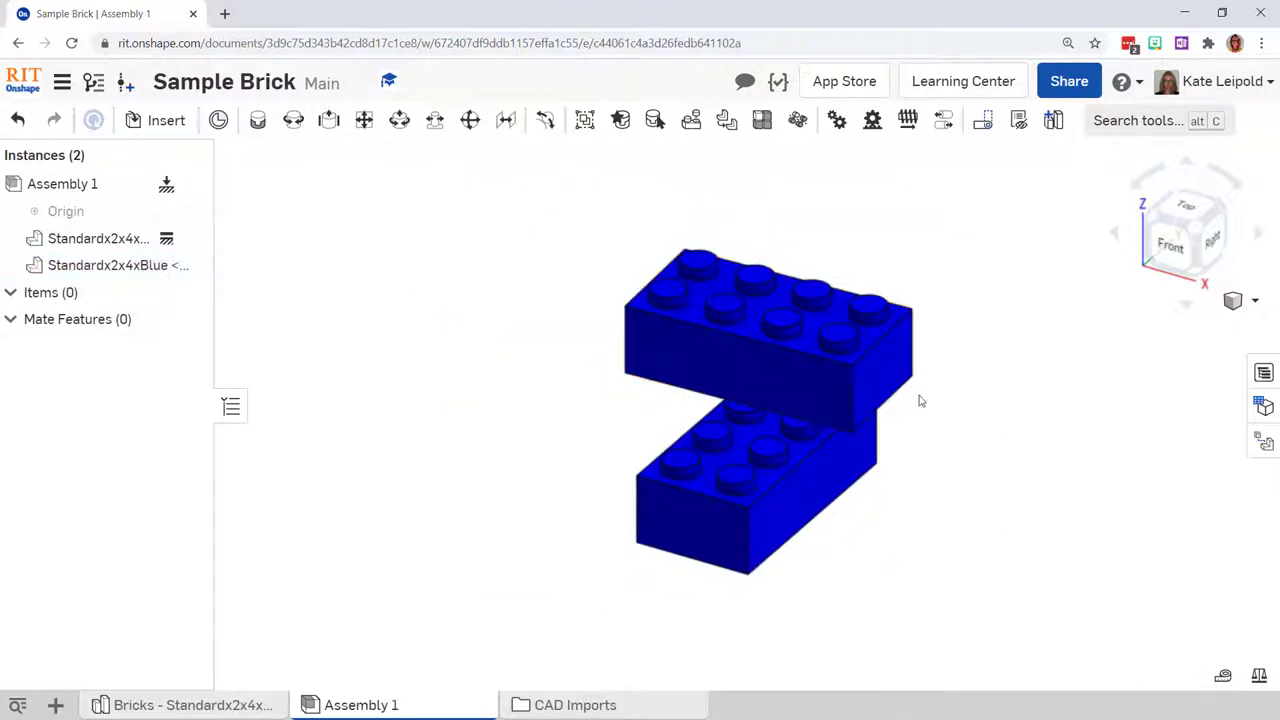
# Add a cylindrical mate between the upper brick's front-left stud base and the lower brick's left-row stud second from the rear.
pyautogui.click(399, 120)
pyautogui.scroll(5, 690, 357)
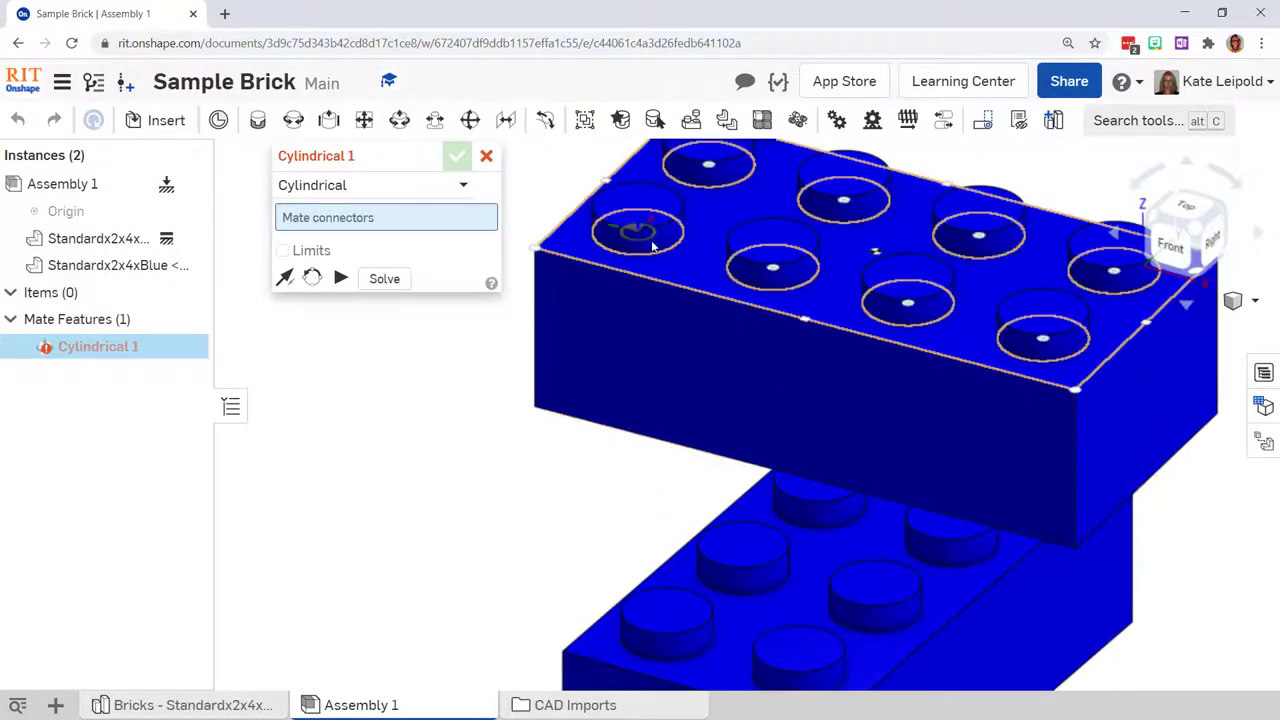
pyautogui.click(651, 240)
pyautogui.click(824, 511)
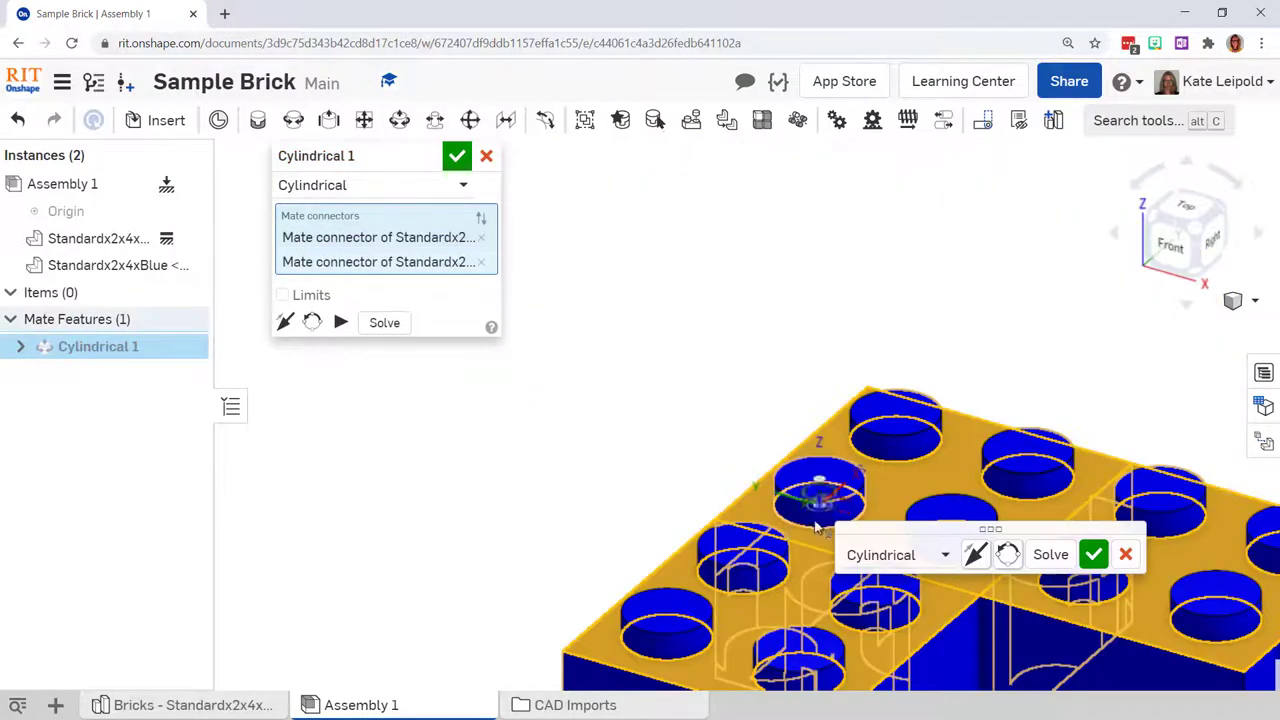
pyautogui.click(1100, 554)
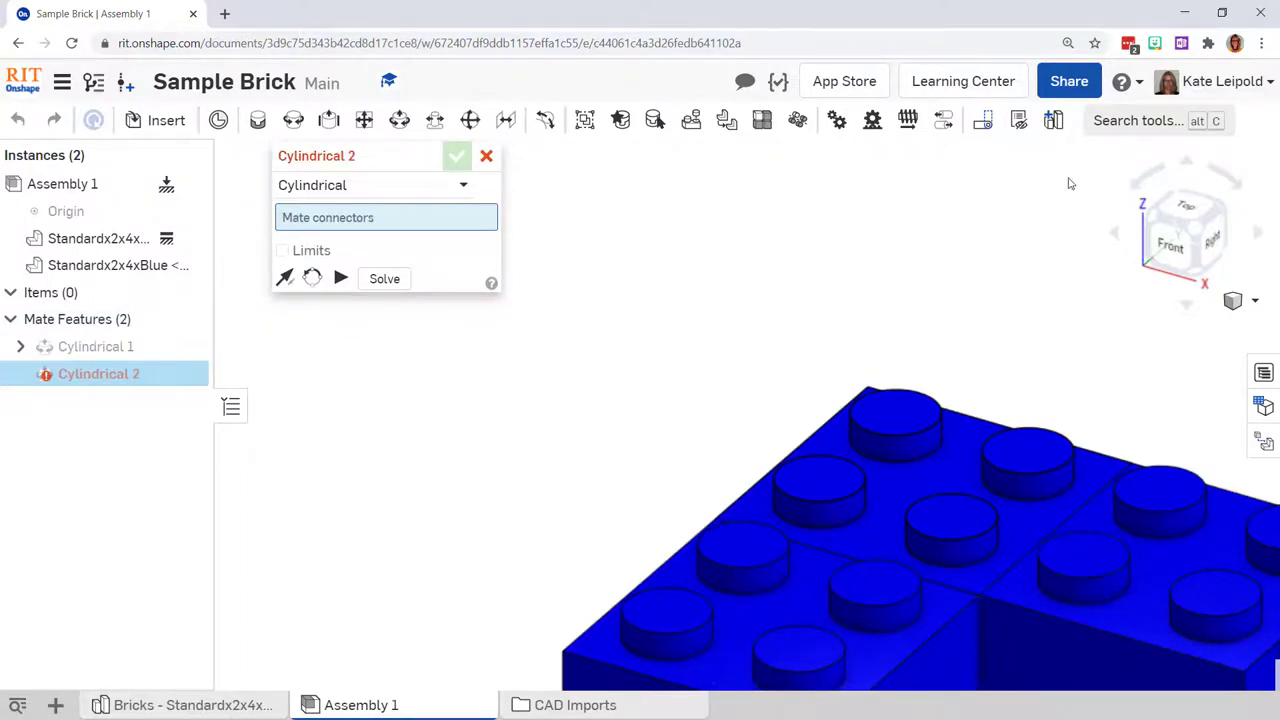
# Slide the mated brick upward clear of the fixed brick to expose the studs for a second cylindrical mate.
pyautogui.scroll(-5, 1080, 551)
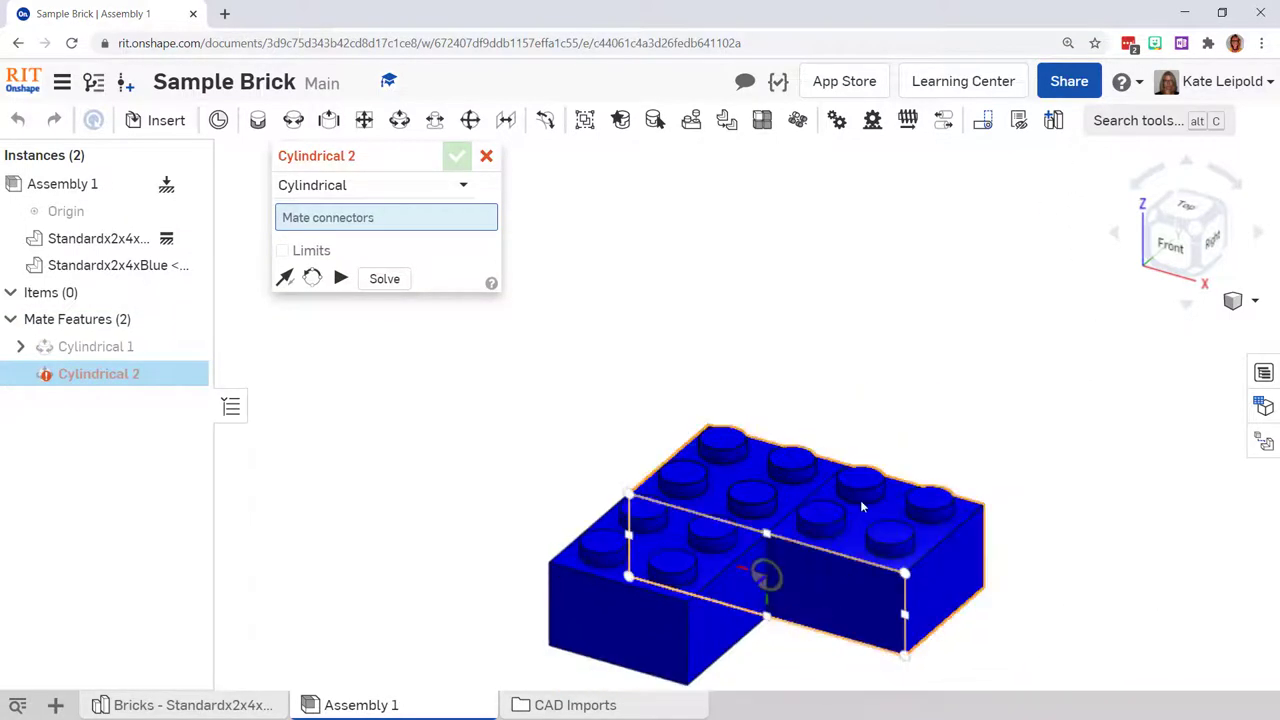
pyautogui.moveTo(815, 632); pyautogui.dragTo(815, 309)
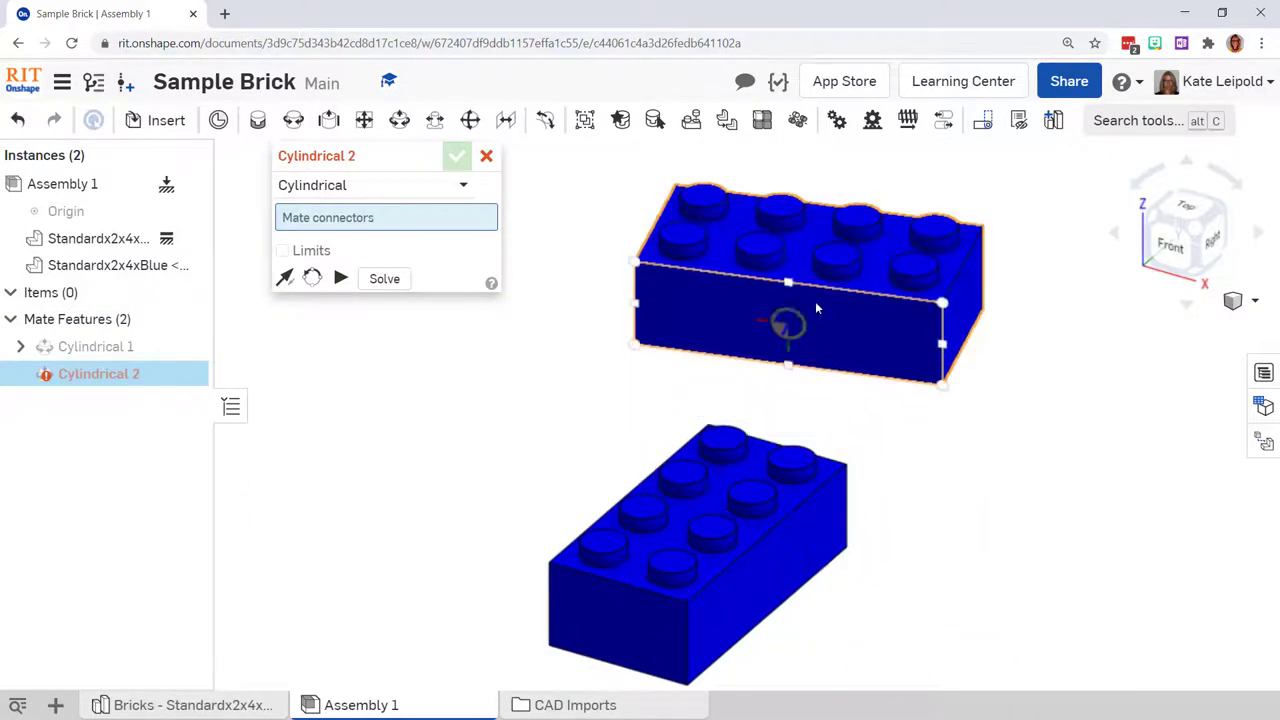
pyautogui.scroll(3, 776, 266)
pyautogui.click(760, 265)
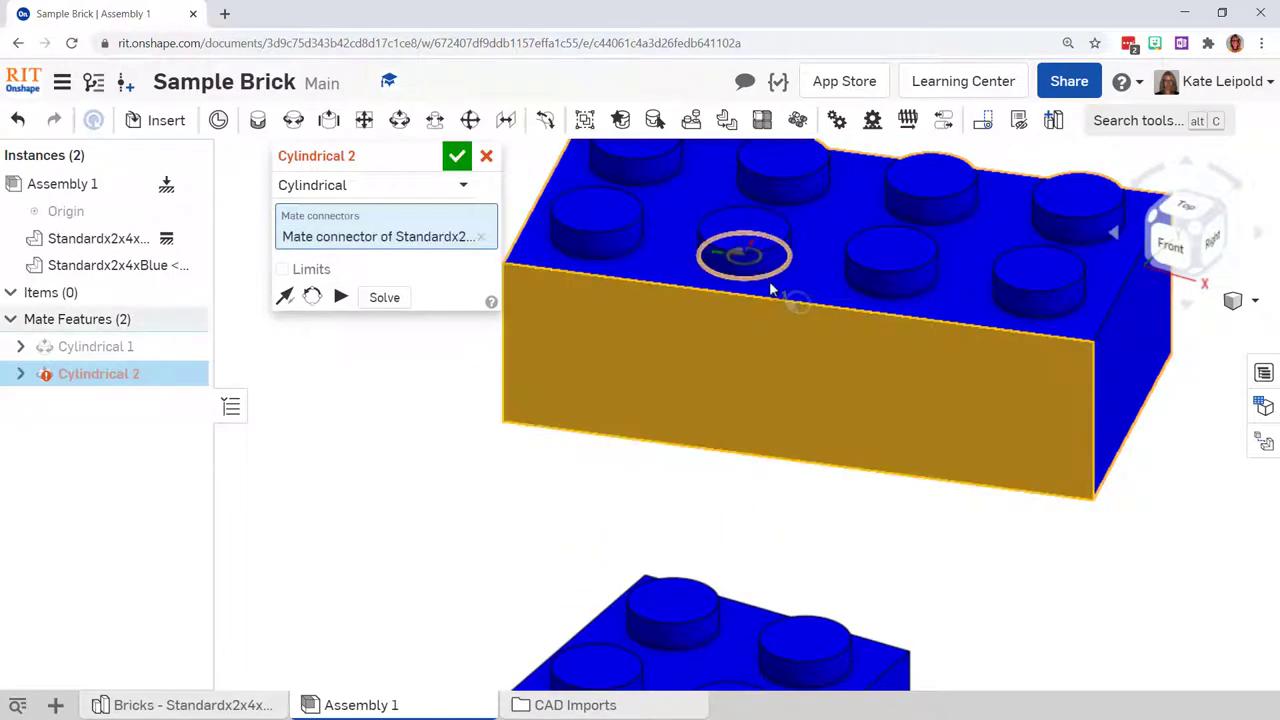
pyautogui.scroll(-3, 800, 300)
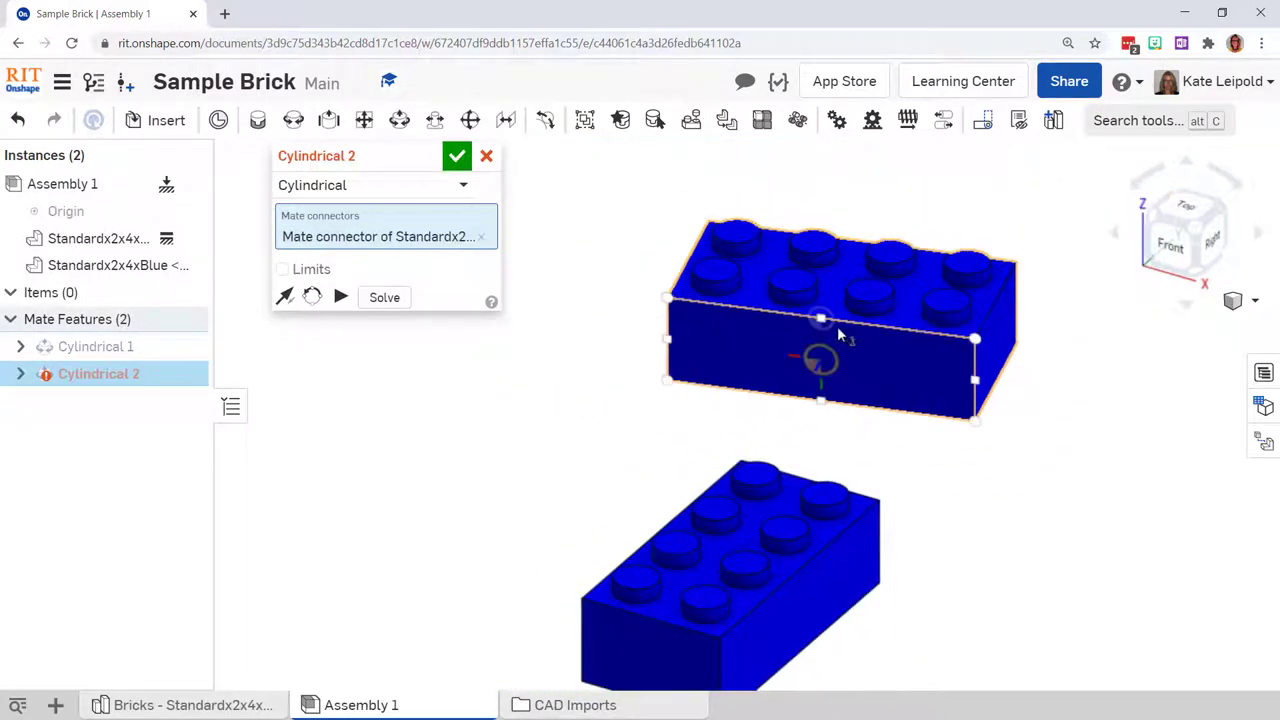
pyautogui.click(481, 237)
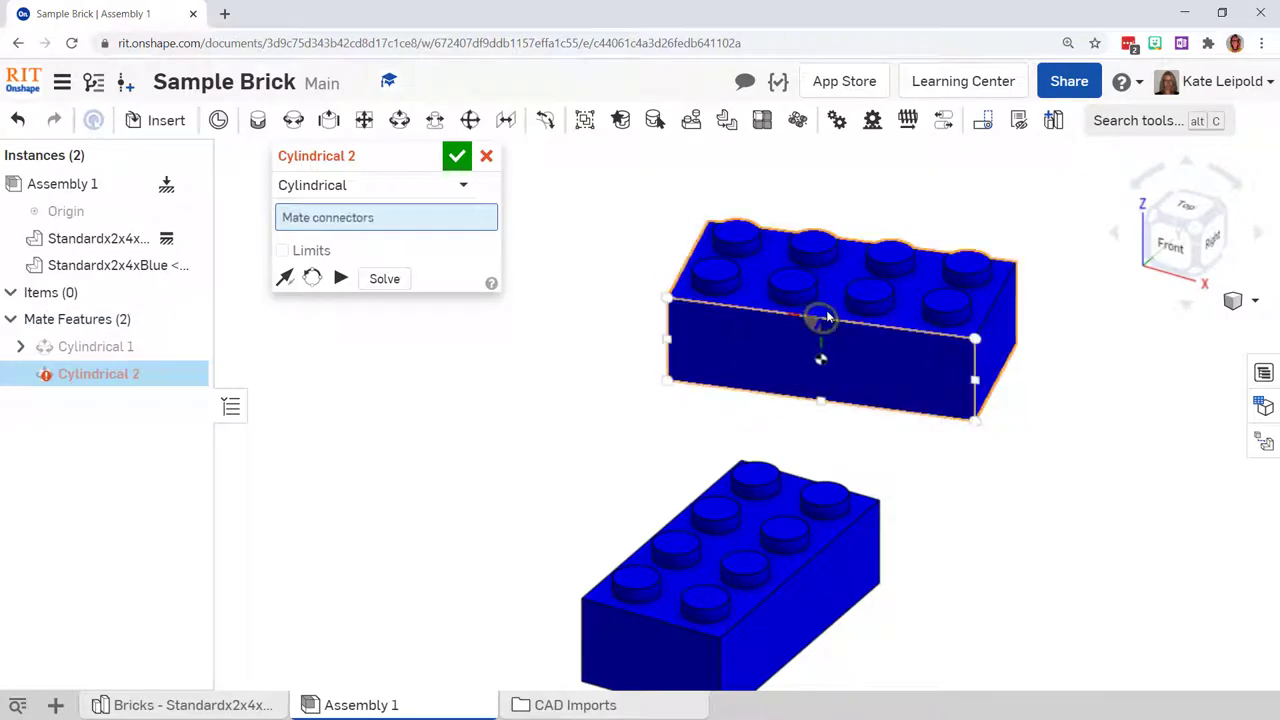
# Add a second cylindrical mate between the neighbouring front-row stud of the movable brick and the adjacent right-row stud of the fixed brick.
pyautogui.scroll(5, 795, 292)
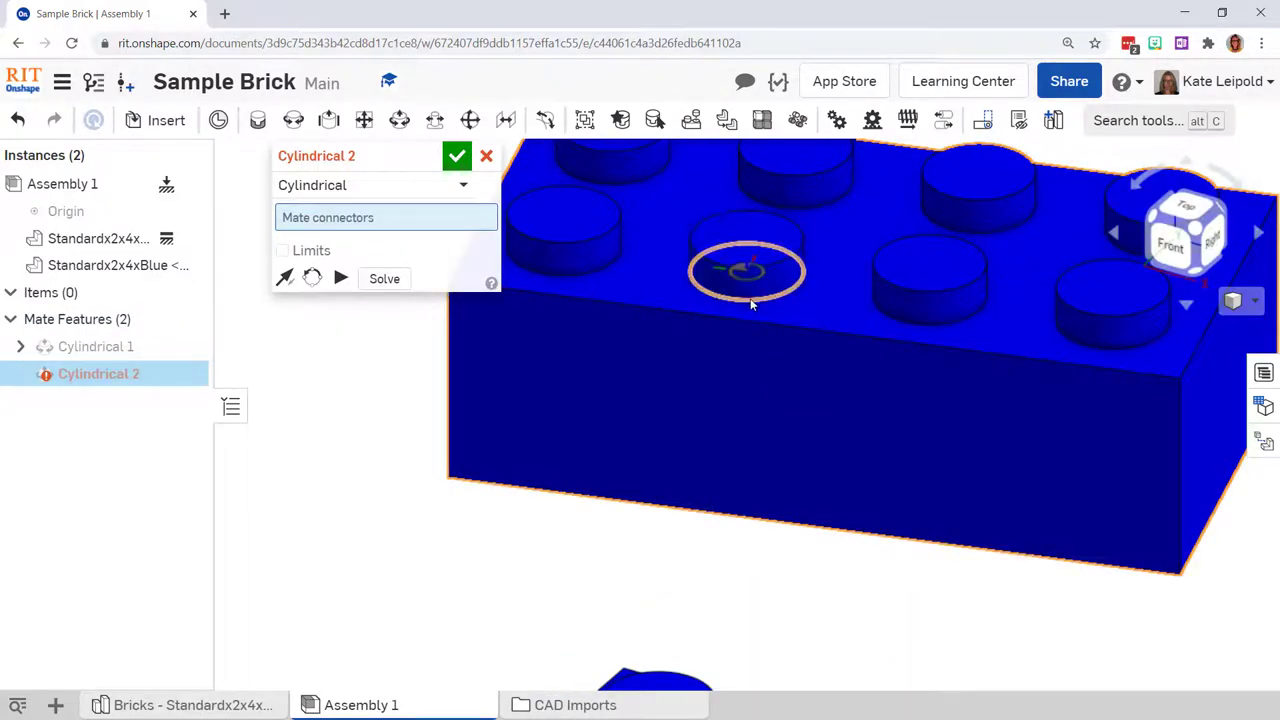
pyautogui.click(749, 296)
pyautogui.scroll(-5, 765, 285)
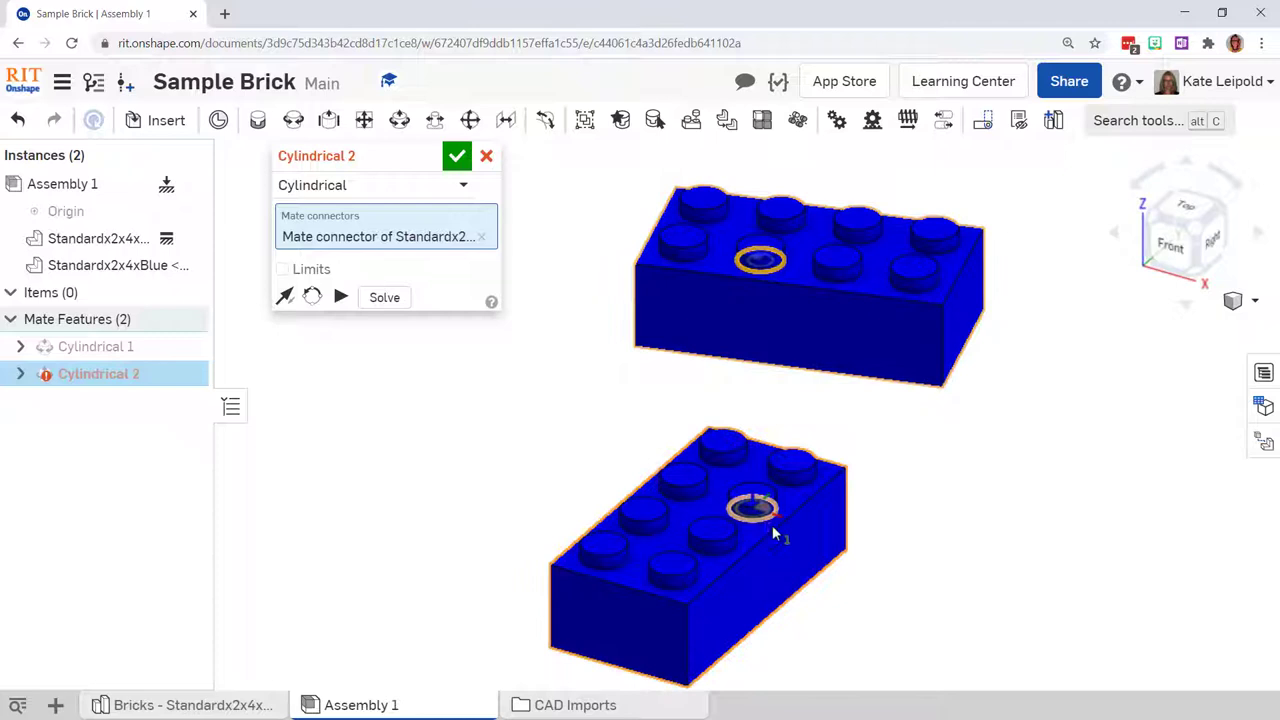
pyautogui.click(760, 515)
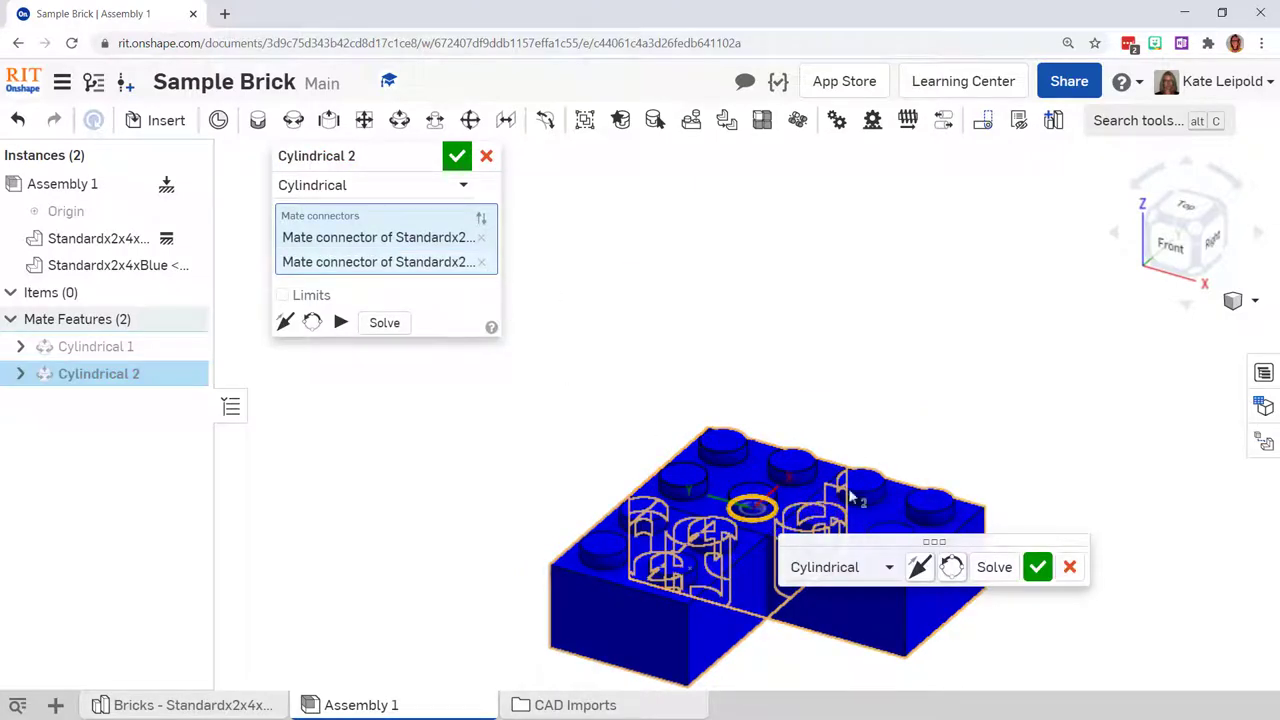
pyautogui.click(457, 157)
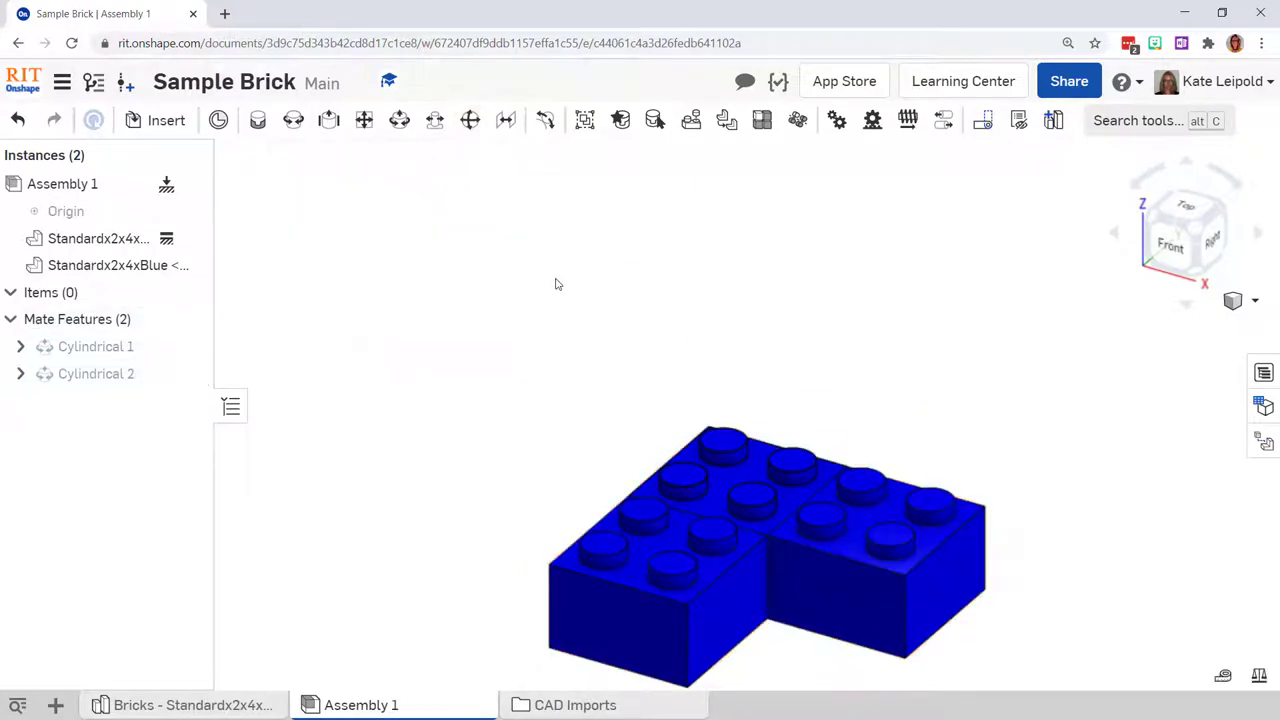
# Lift the movable brick and add a planar mate between the fixed brick's top face and the movable brick's bottom rim.
pyautogui.moveTo(752, 506); pyautogui.dragTo(847, 328)
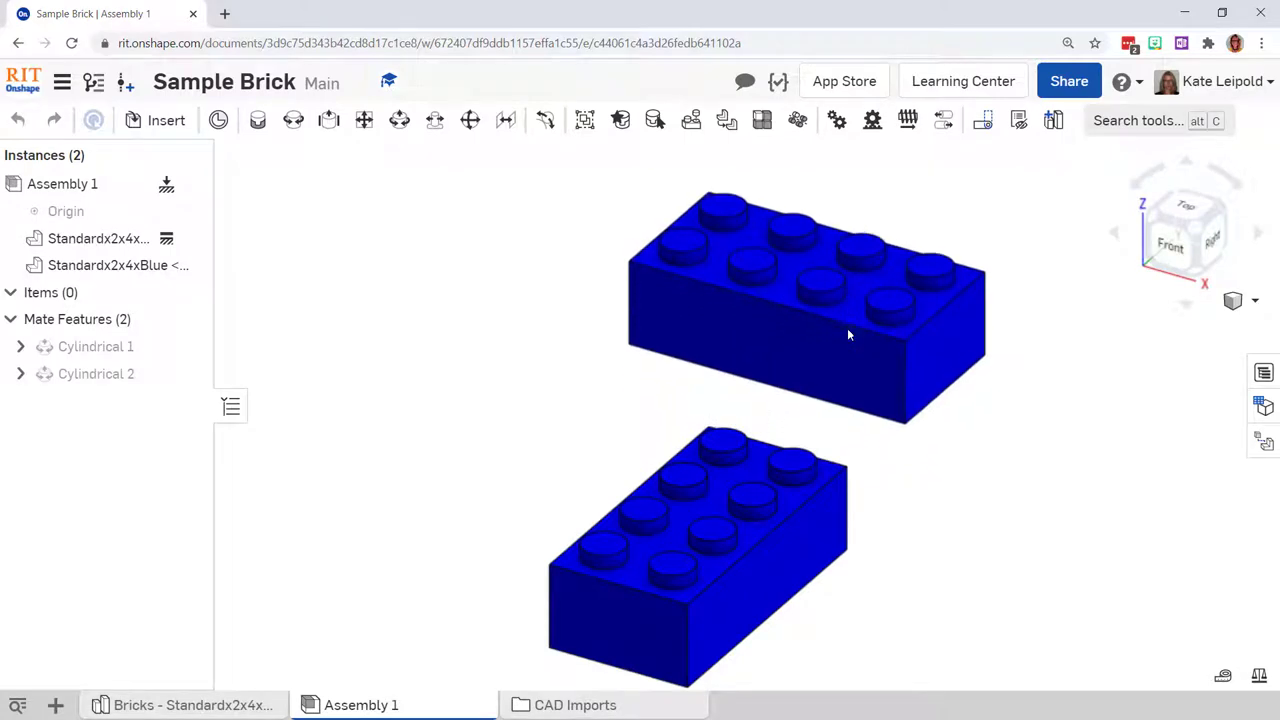
pyautogui.click(364, 120)
pyautogui.scroll(5, 795, 492)
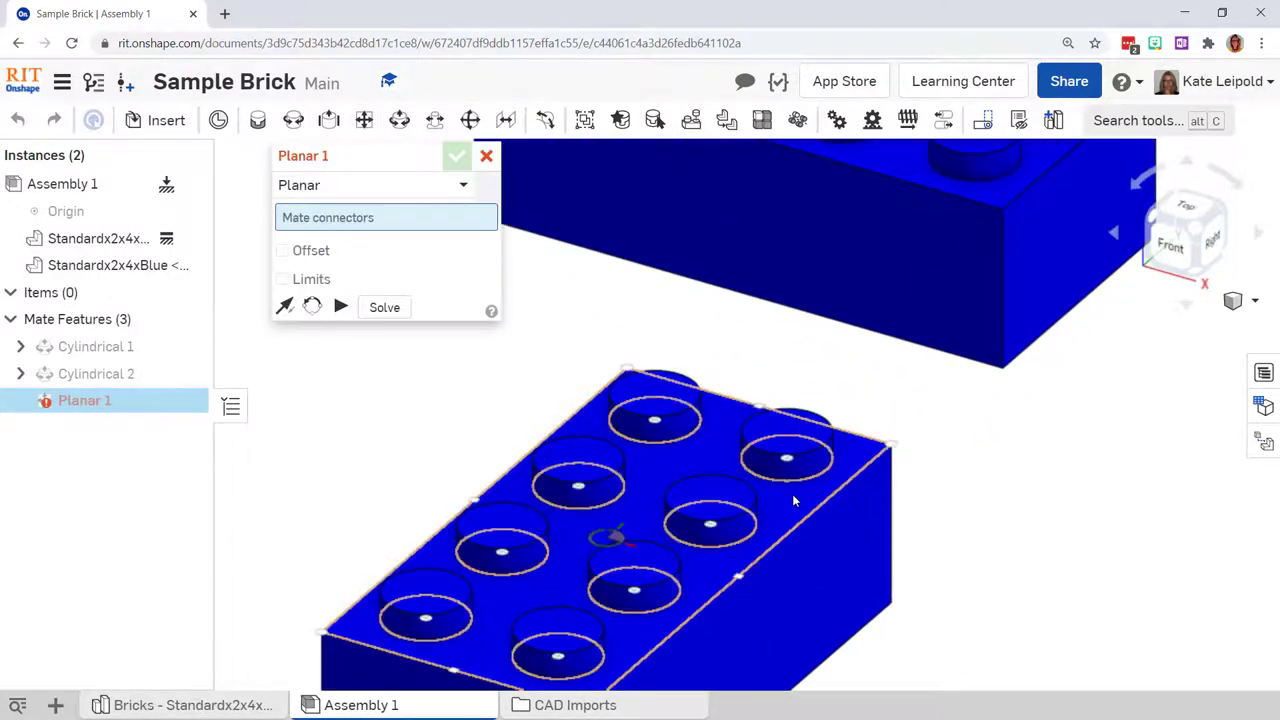
pyautogui.click(793, 495)
pyautogui.scroll(-5, 793, 495)
pyautogui.moveTo(854, 416); pyautogui.dragTo(866, 358, button='right')
pyautogui.scroll(2, 699, 488)
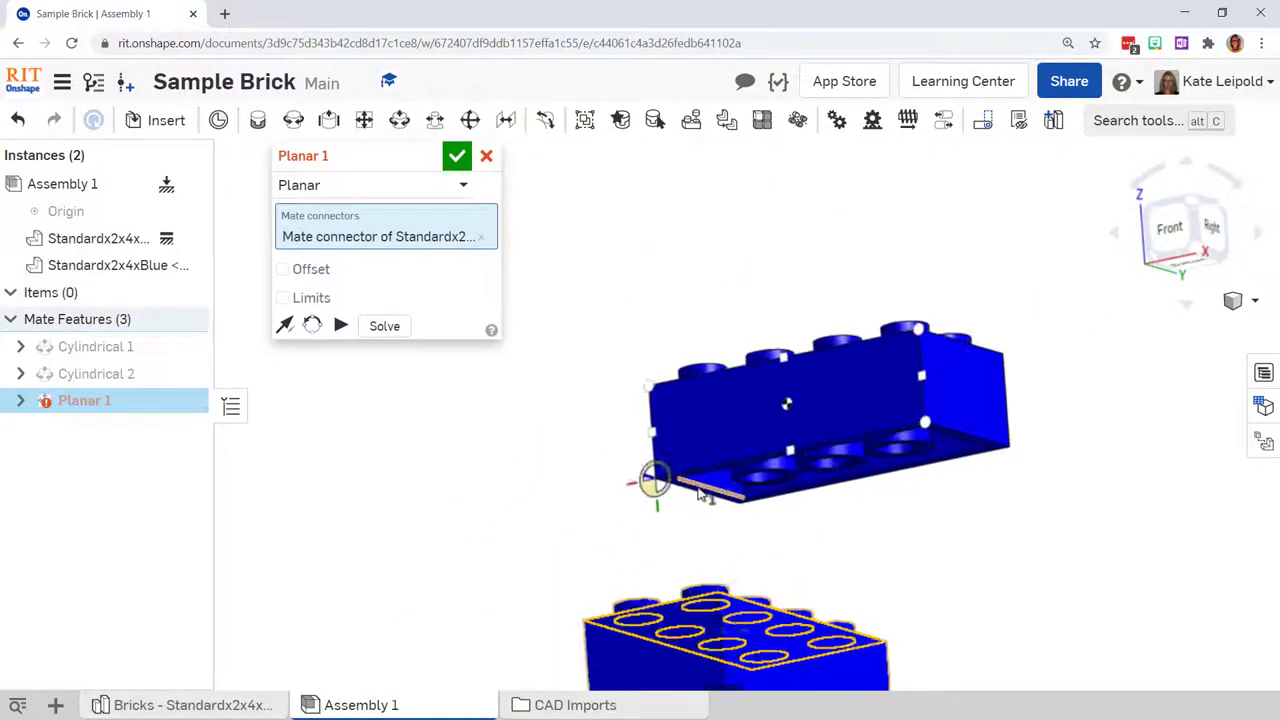
pyautogui.scroll(6, 695, 493)
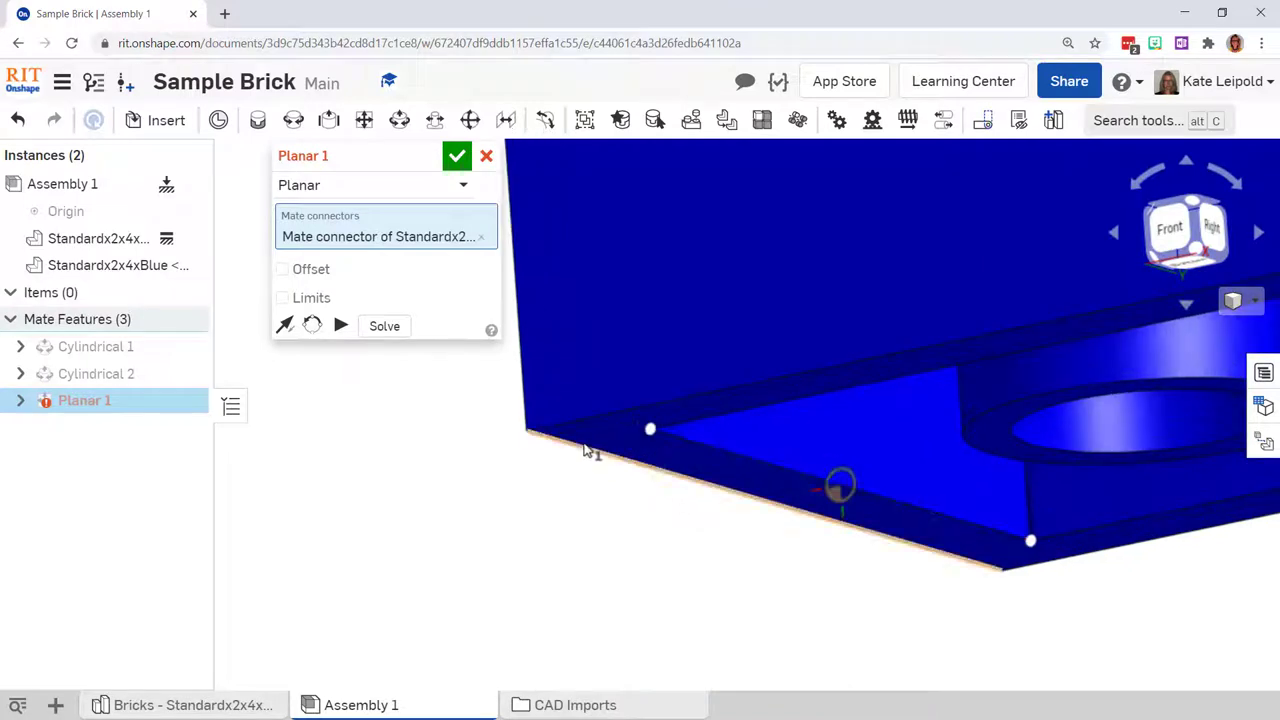
pyautogui.click(595, 449)
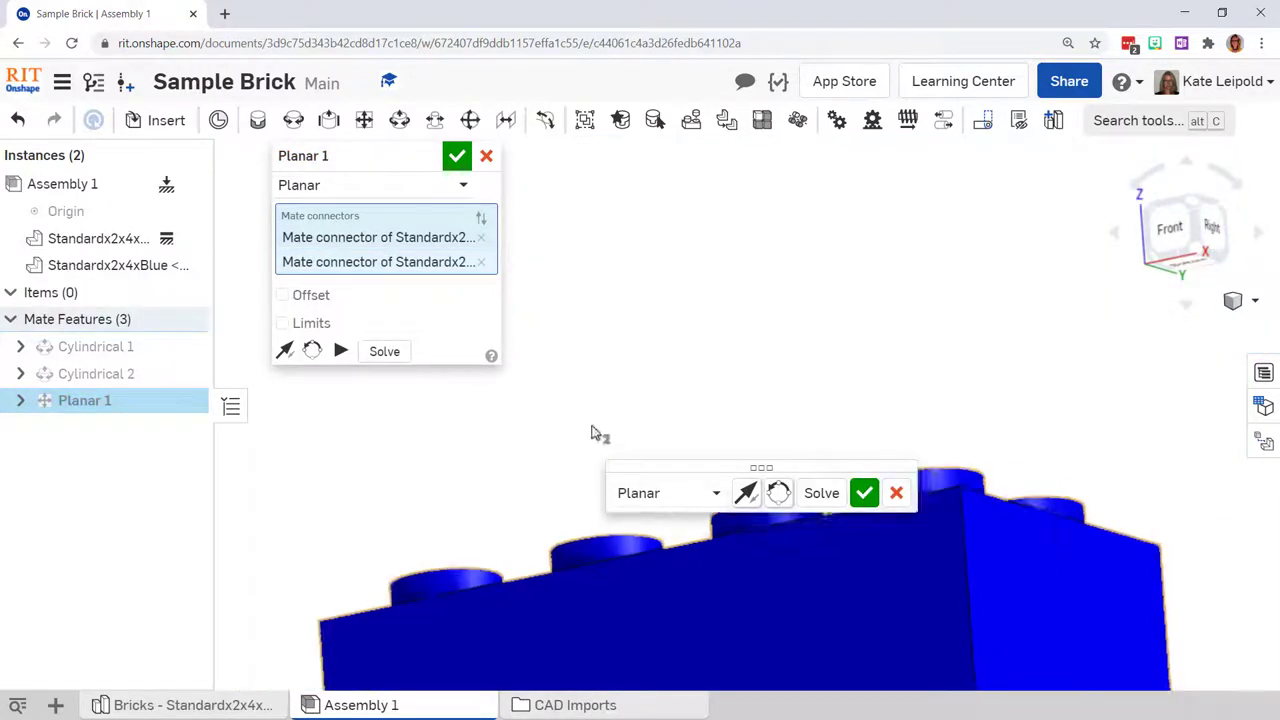
pyautogui.click(863, 493)
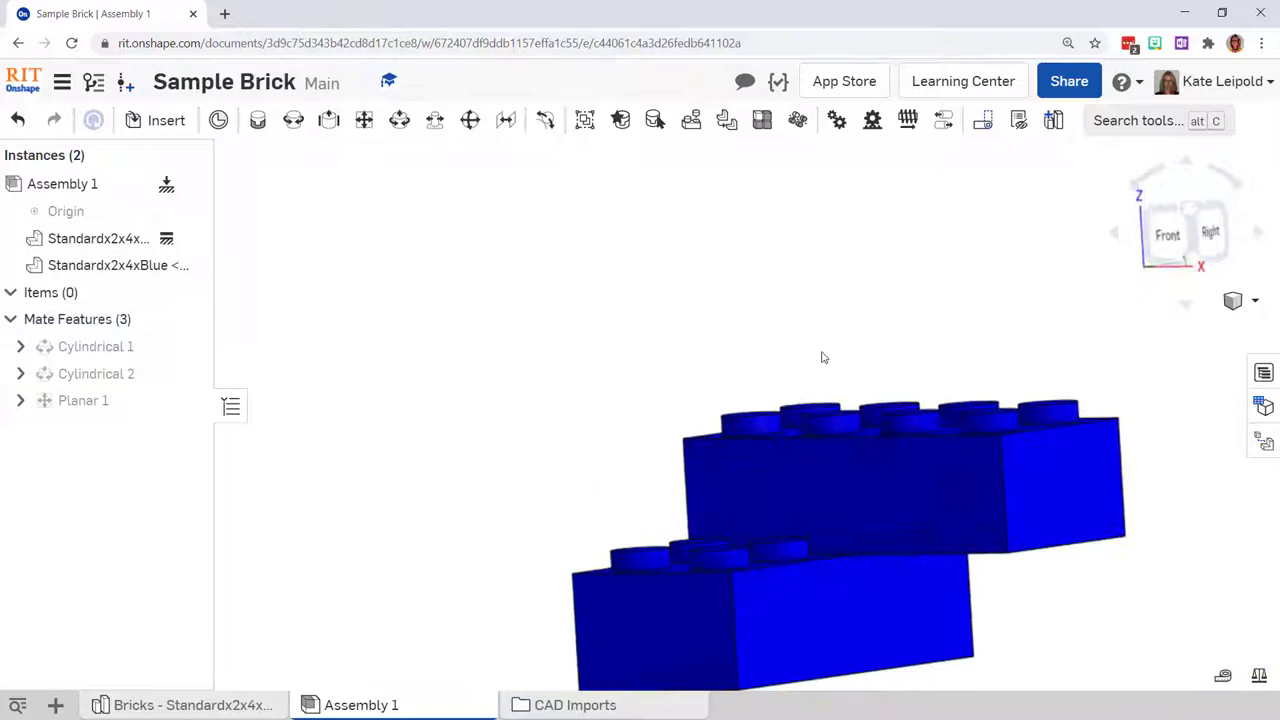
pyautogui.moveTo(824, 357); pyautogui.dragTo(940, 541, button='right')
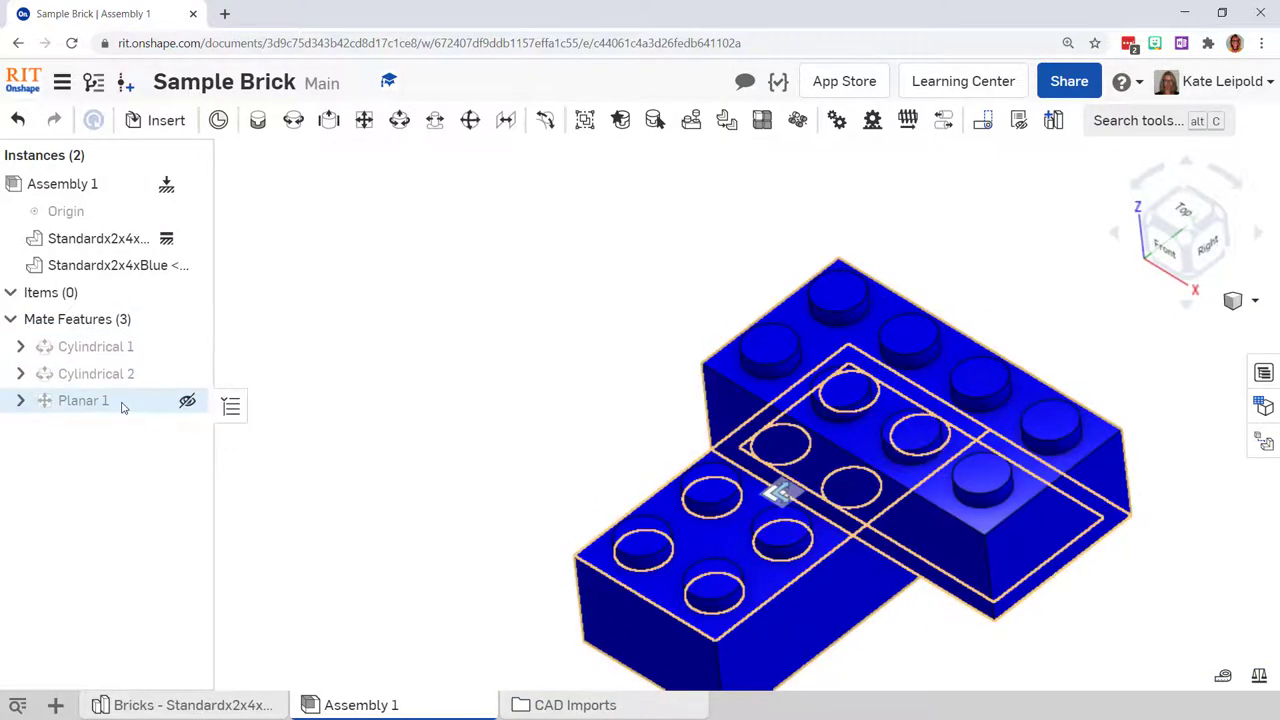
pyautogui.click(1183, 234)
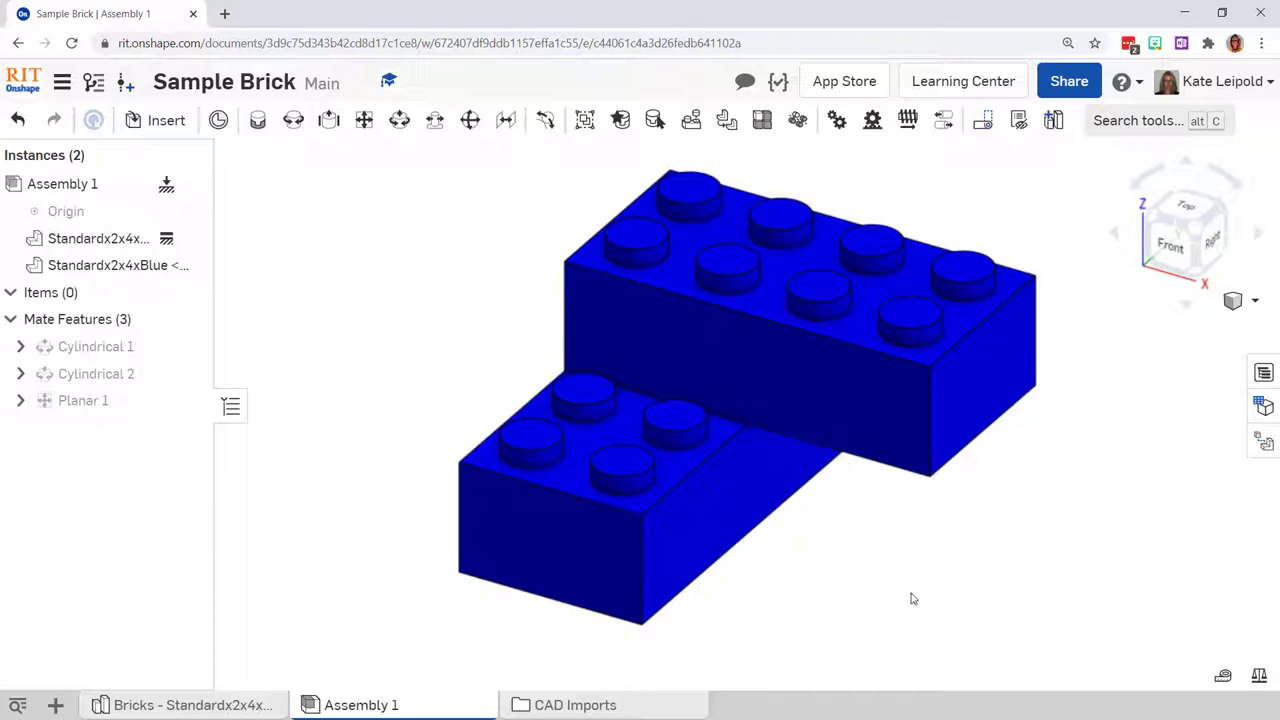
# In the Bricks part studio, start a sketch on the brick's bottom rim face and view it from below.
pyautogui.click(251, 708)
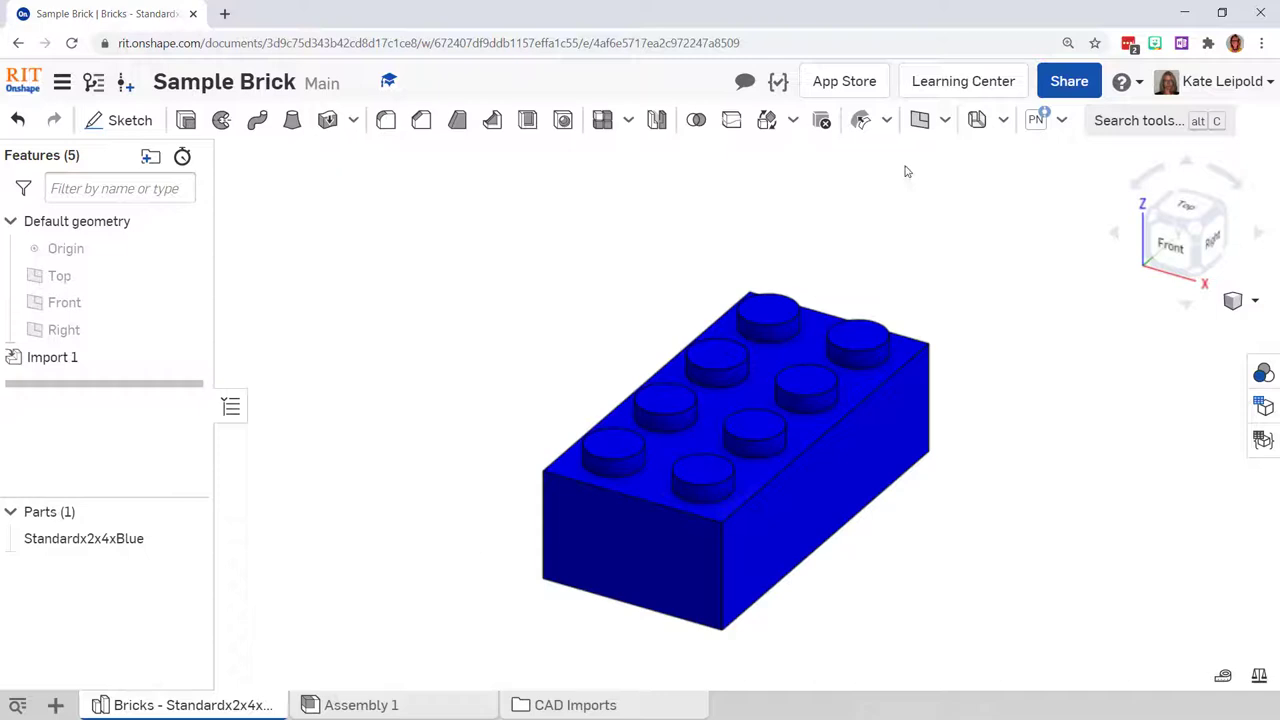
pyautogui.moveTo(1032, 440); pyautogui.dragTo(1012, 361, button='right')
pyautogui.click(127, 122)
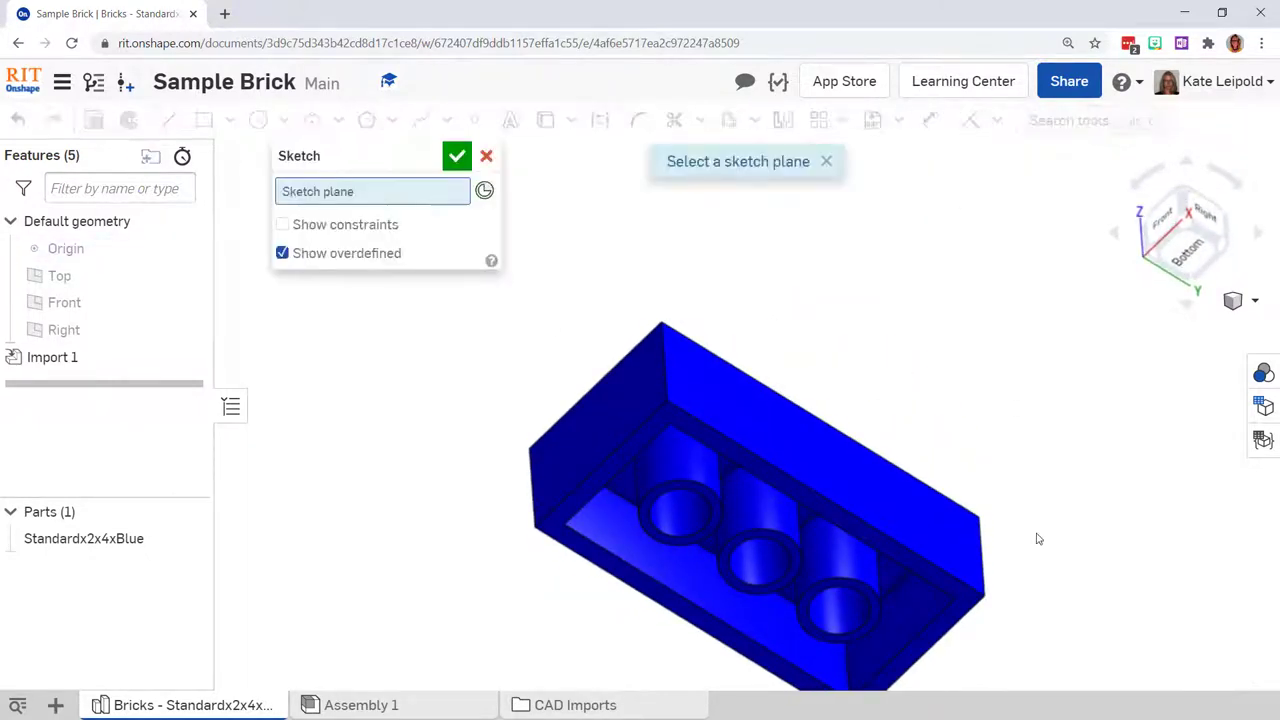
pyautogui.click(966, 600)
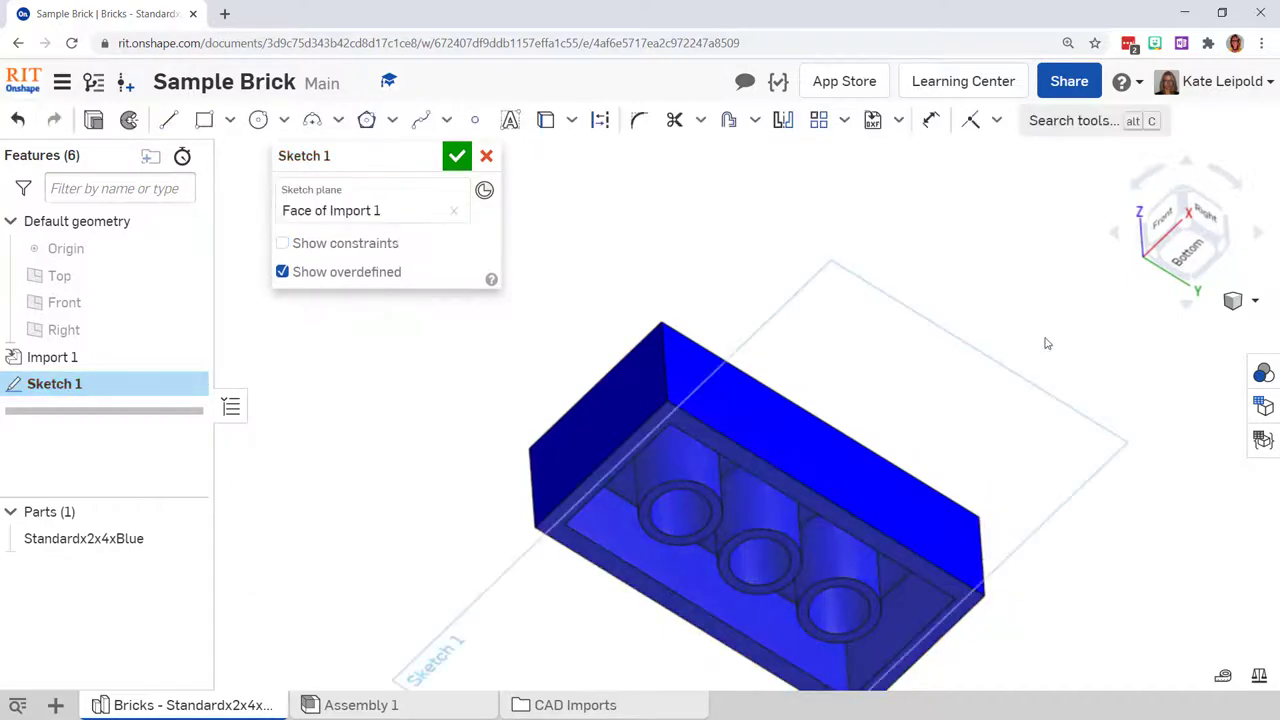
pyautogui.click(1198, 252)
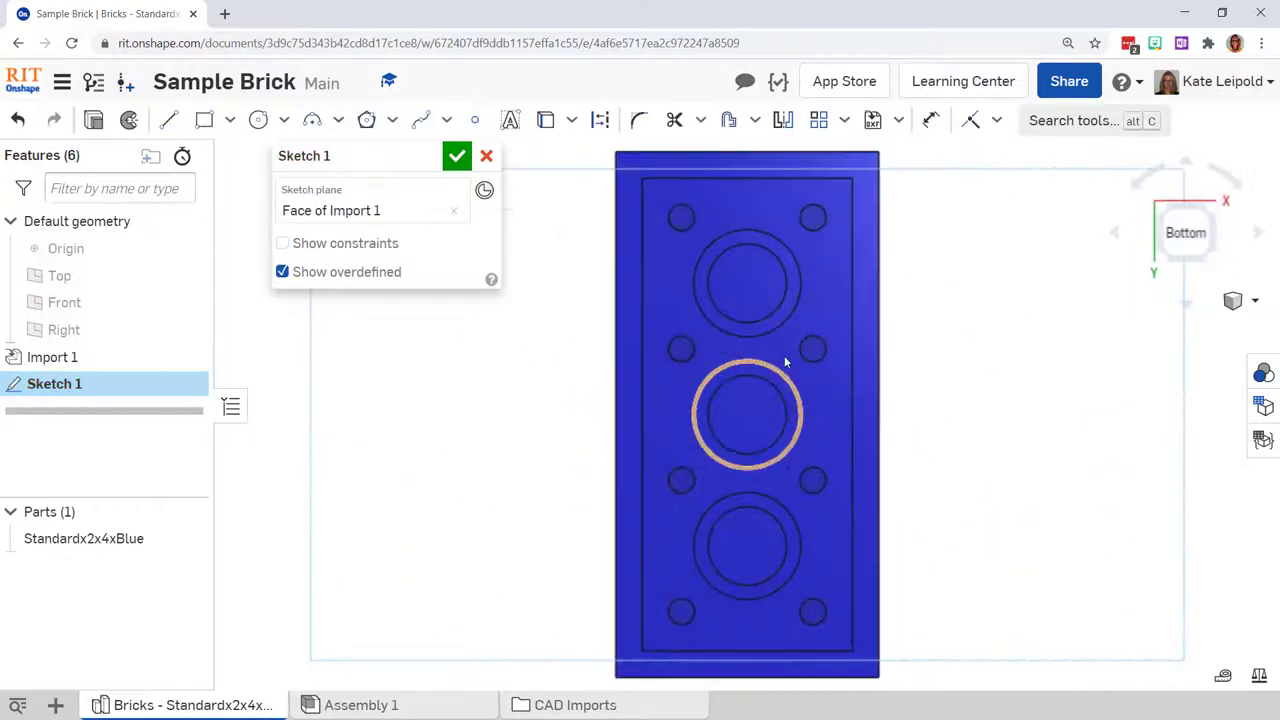
# Project the circular edge of the rear-left corner stud into the bottom-face sketch as construction geometry and finish the sketch.
pyautogui.click(263, 122)
pyautogui.click(547, 122)
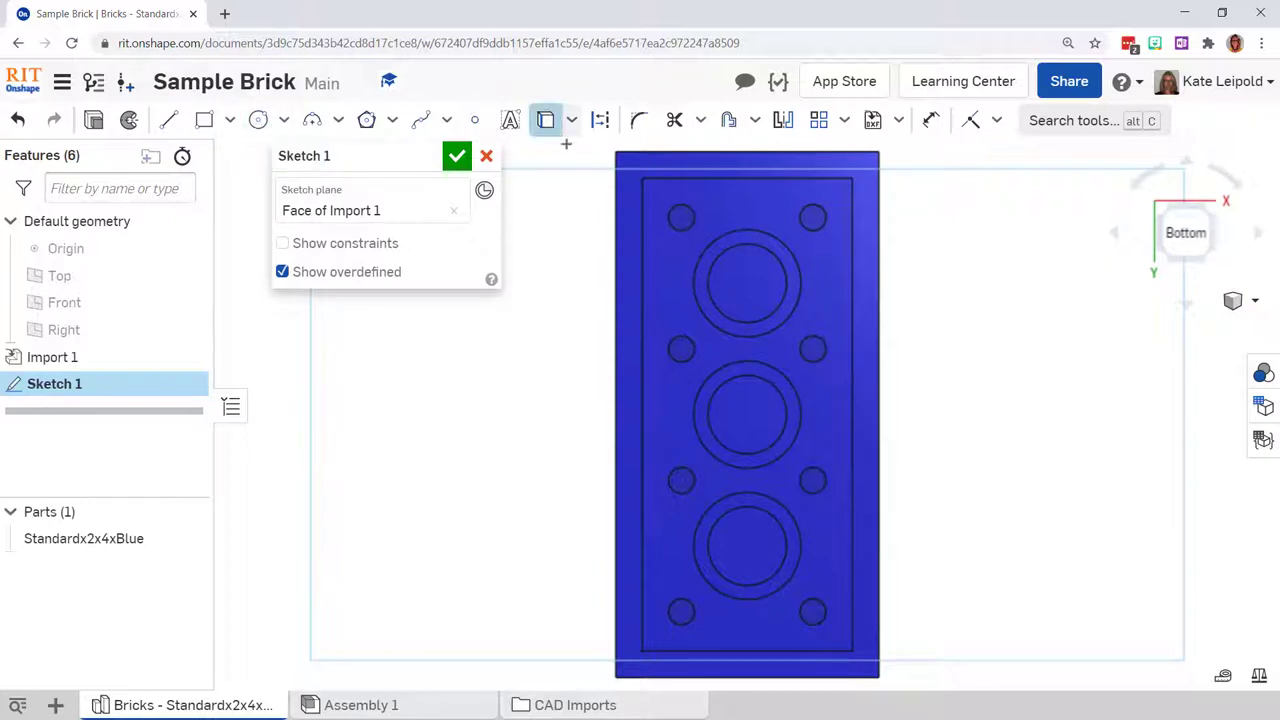
pyautogui.click(600, 124)
pyautogui.click(550, 123)
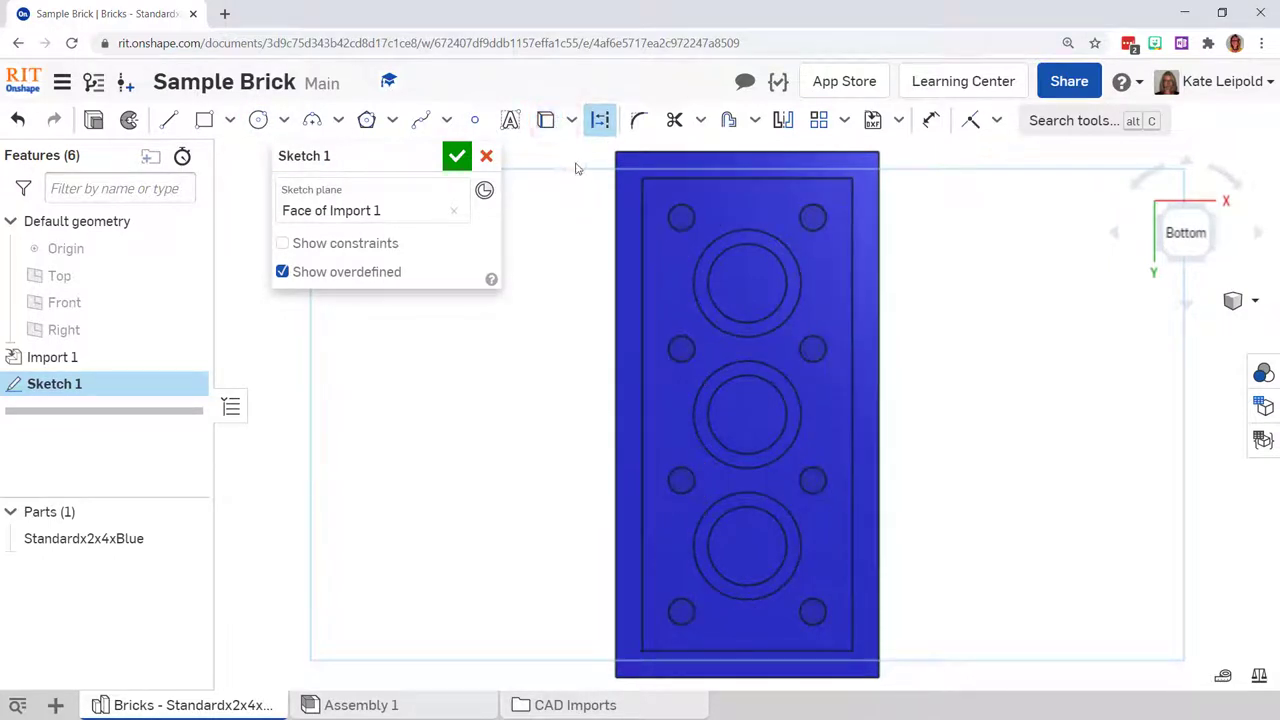
pyautogui.click(601, 125)
pyautogui.click(550, 124)
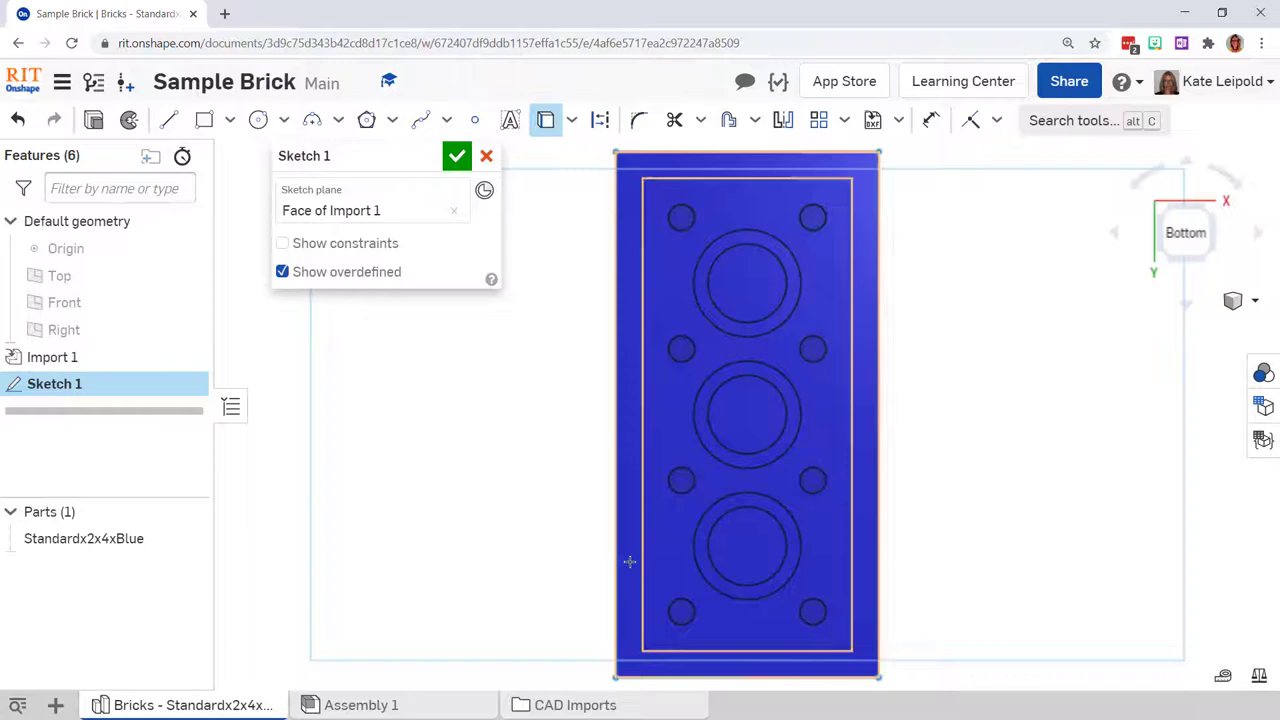
pyautogui.moveTo(629, 562); pyautogui.dragTo(743, 567, button='right')
pyautogui.scroll(3, 512, 646)
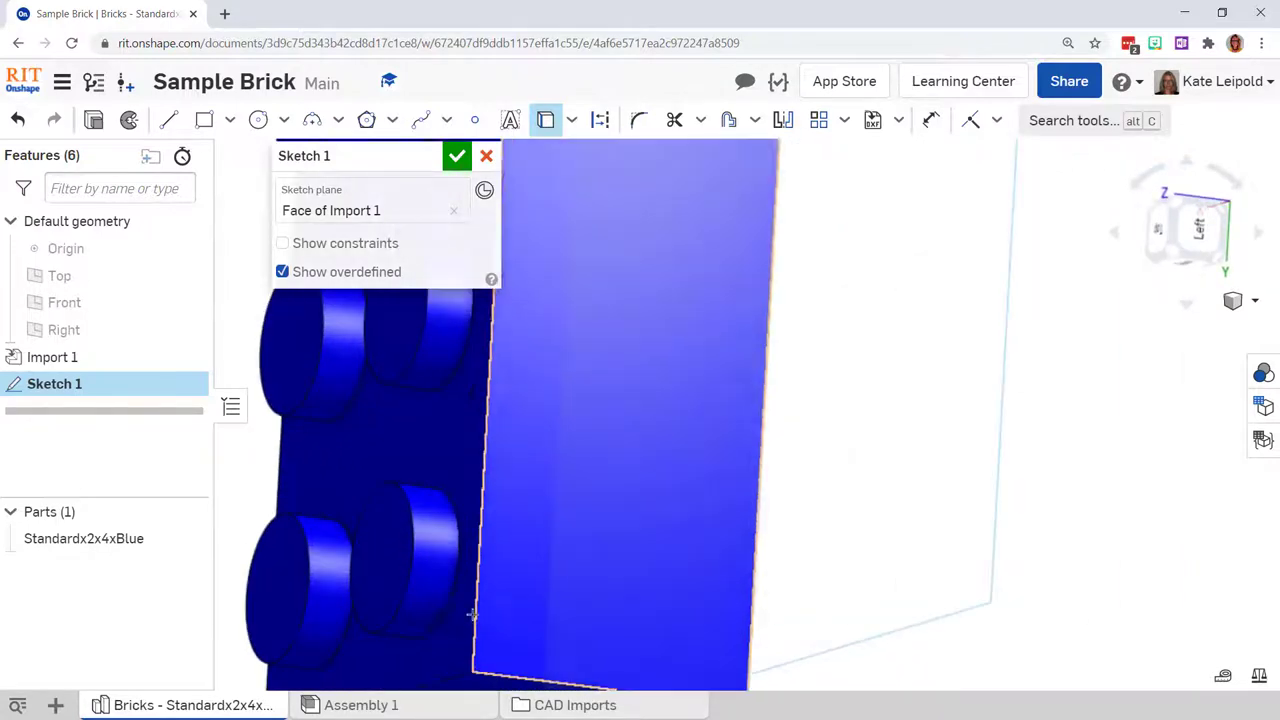
pyautogui.click(445, 585)
pyautogui.scroll(-3, 447, 587)
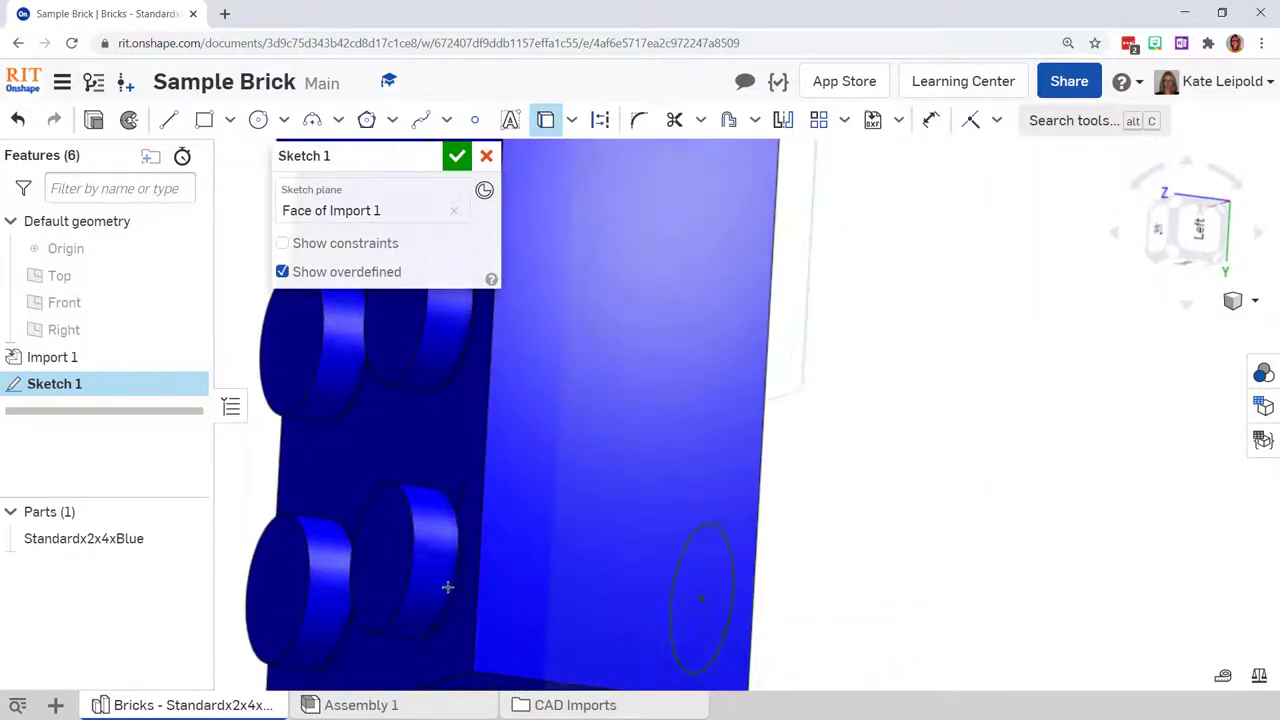
pyautogui.click(457, 157)
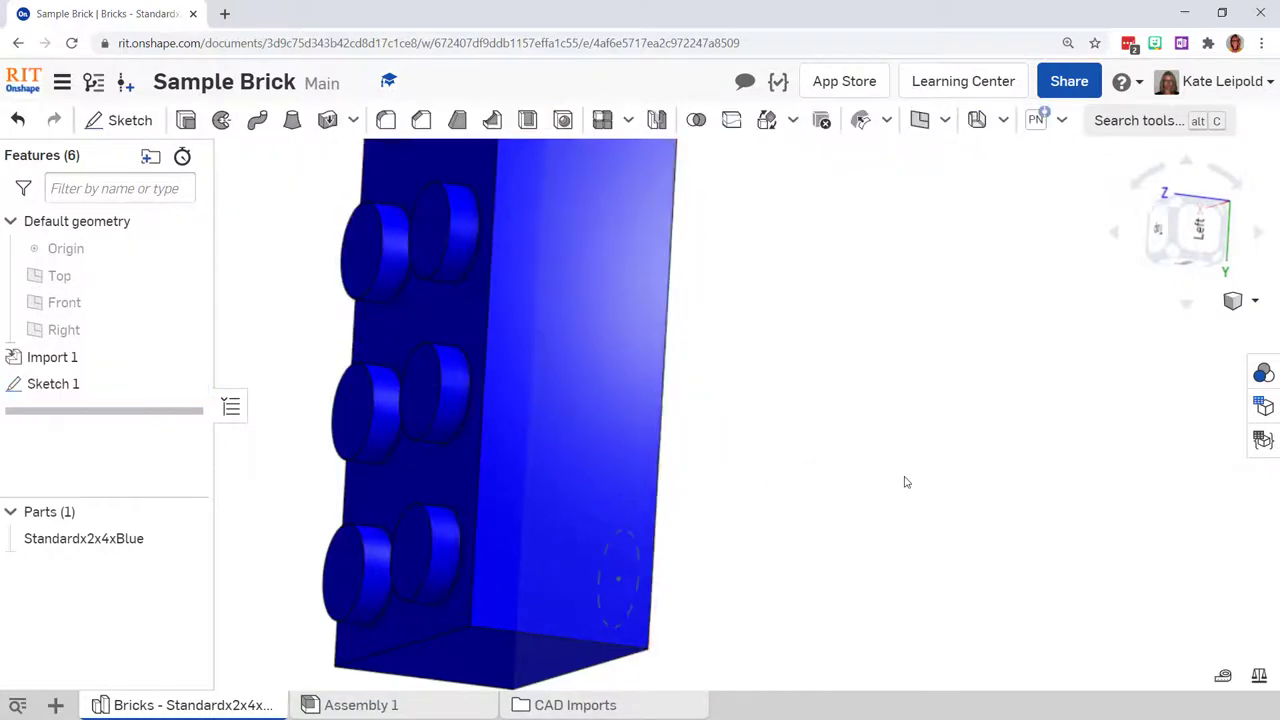
# Add a mate connector at the centre of the projected stud circle on the brick's underside.
pyautogui.click(944, 120)
pyautogui.click(967, 468)
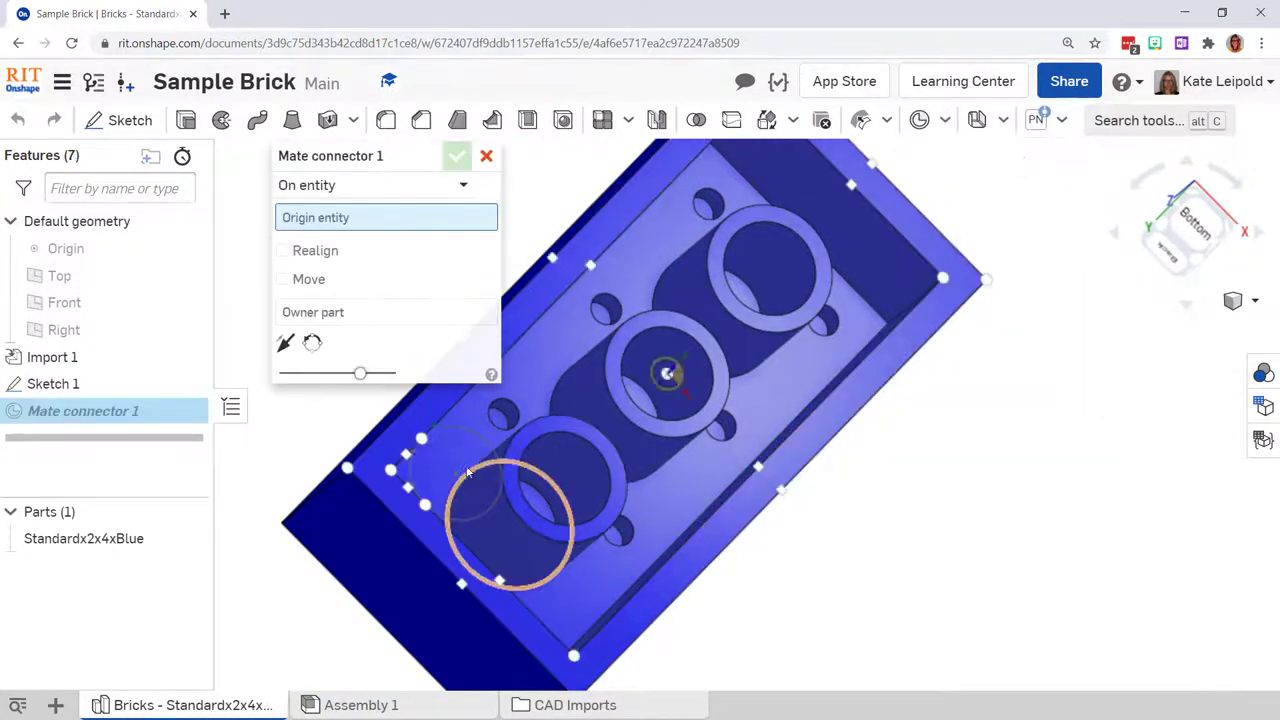
pyautogui.click(456, 476)
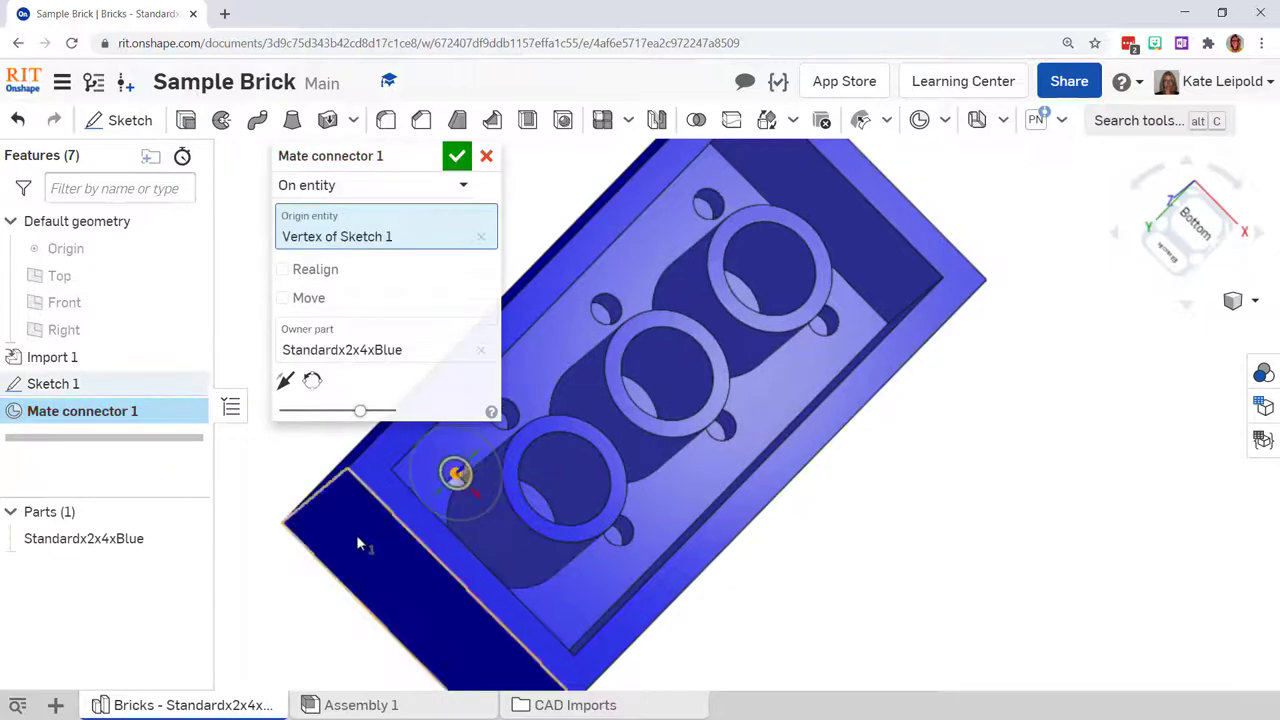
pyautogui.scroll(-3, 356, 535)
pyautogui.click(456, 155)
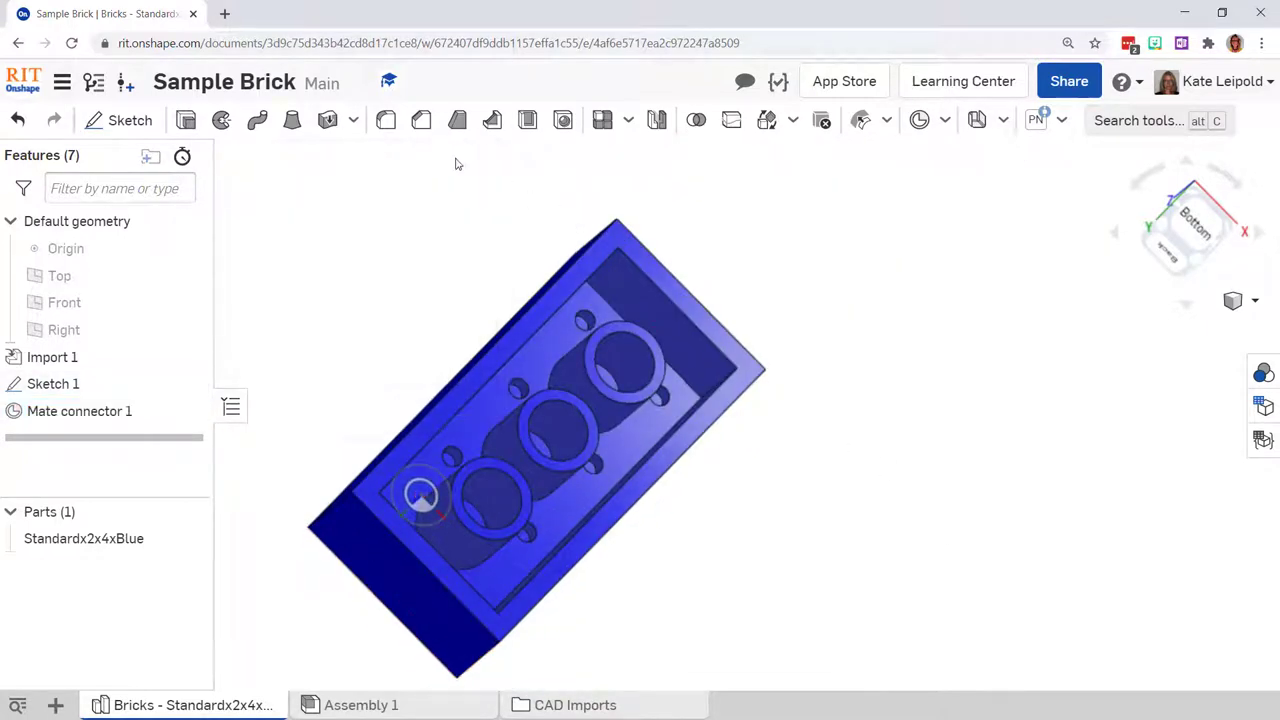
# Start a linear feature pattern with Mate connector 1 as the feature to pattern.
pyautogui.moveTo(871, 271)
pyautogui.mouseDown(button='right')
pyautogui.moveTo(828, 310)
pyautogui.moveTo(866, 334)
pyautogui.moveTo(871, 297)
pyautogui.moveTo(851, 283)
pyautogui.moveTo(860, 290)
pyautogui.mouseUp(button='right')
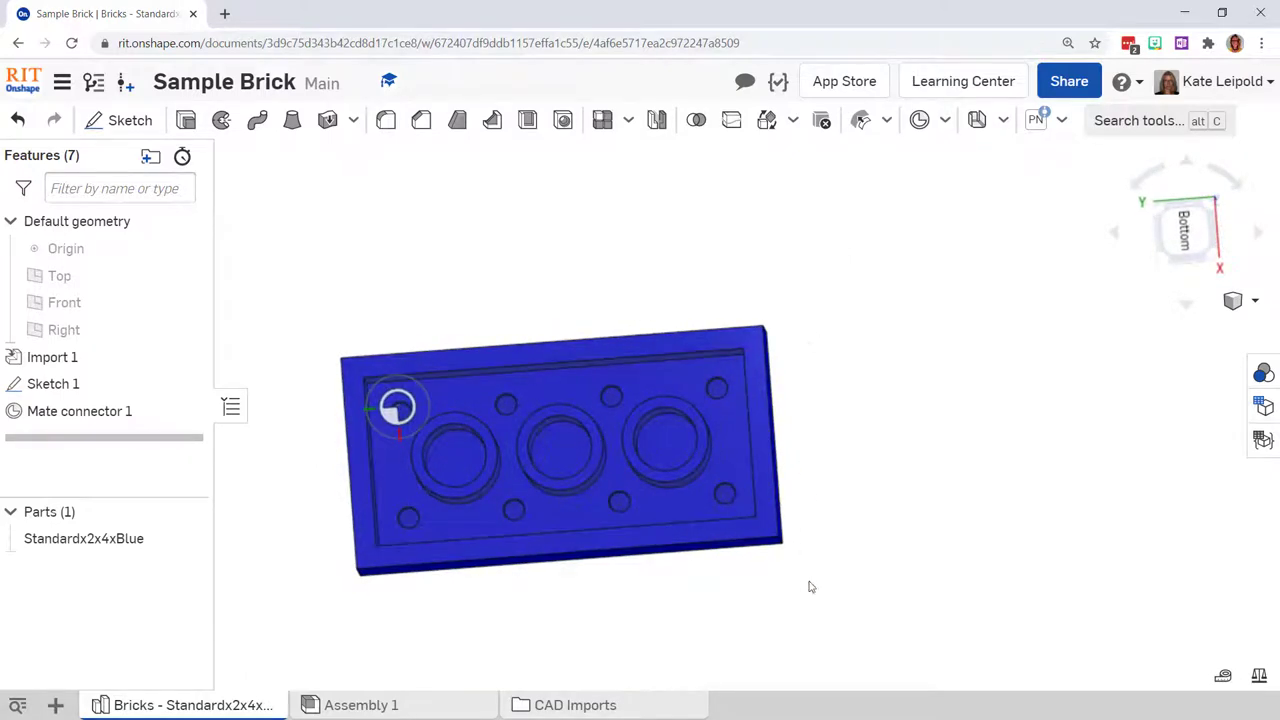
pyautogui.click(603, 120)
pyautogui.click(369, 187)
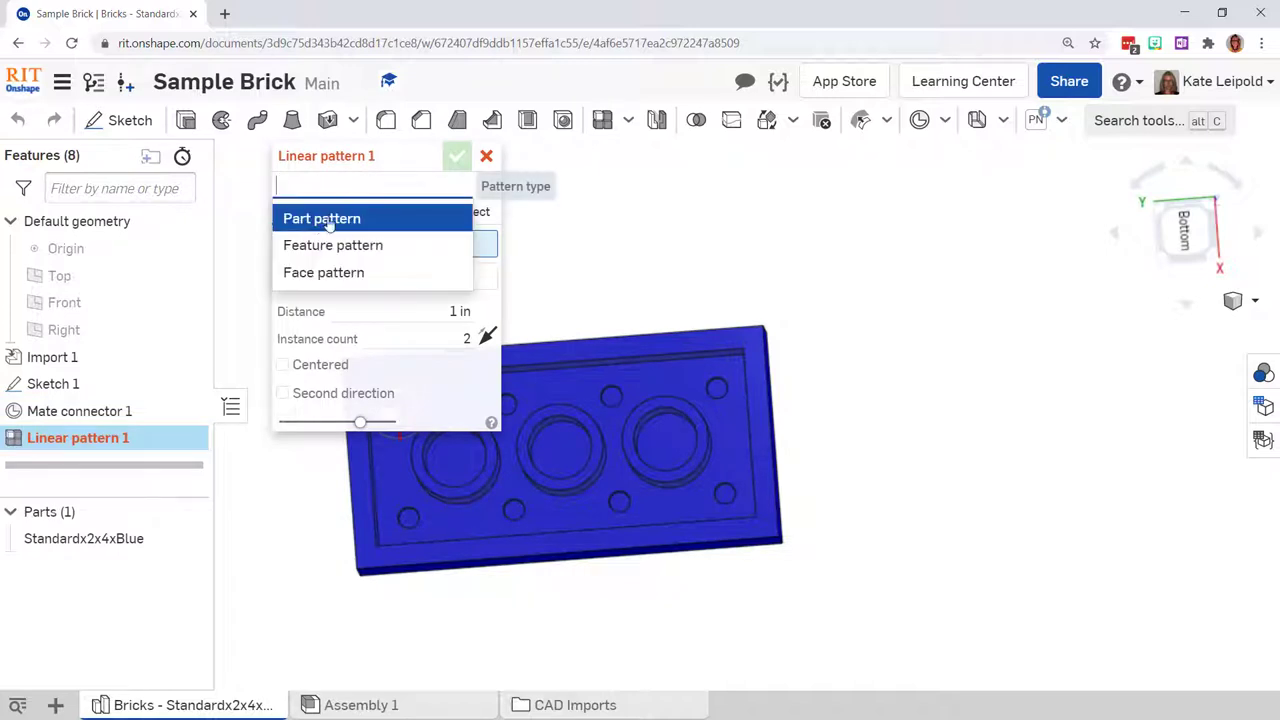
pyautogui.click(323, 245)
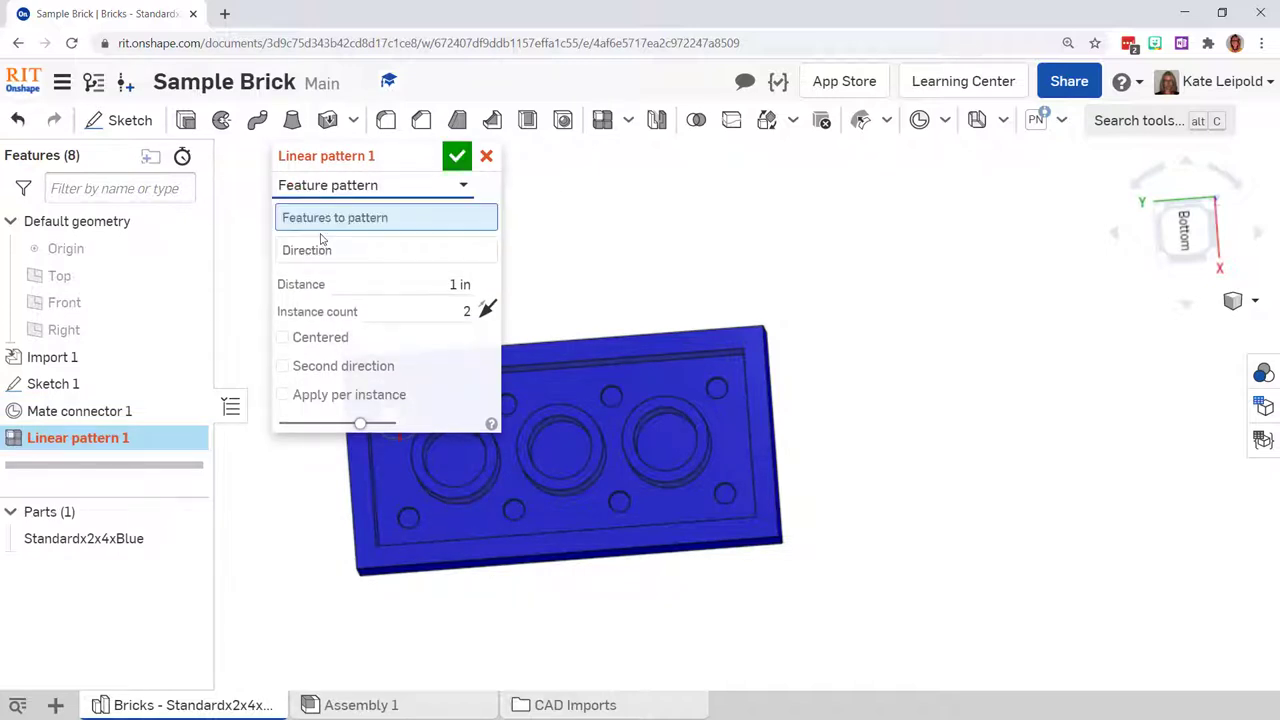
pyautogui.click(82, 416)
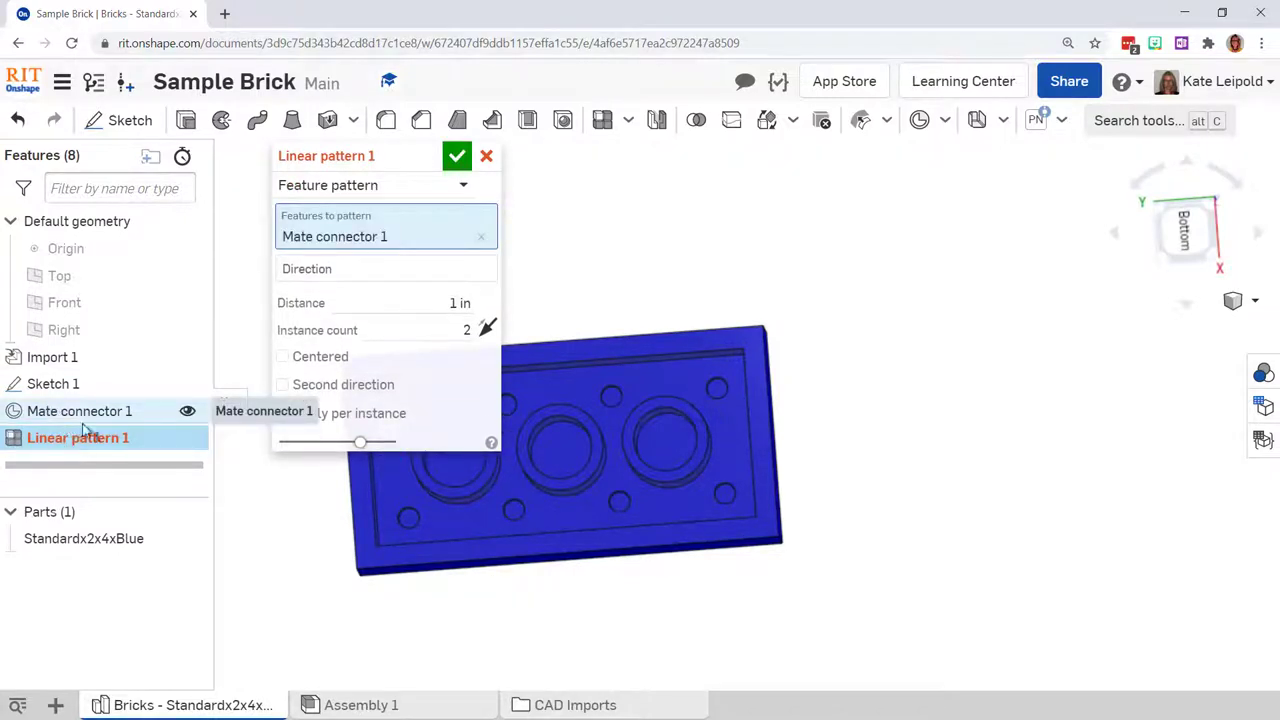
# Show the default planes and use the Front plane as the pattern's first direction.
pyautogui.click(346, 270)
pyautogui.moveTo(515, 390)
pyautogui.mouseDown(button='right')
pyautogui.moveTo(1001, 317)
pyautogui.moveTo(1038, 335)
pyautogui.moveTo(1023, 400)
pyautogui.mouseUp(button='right')
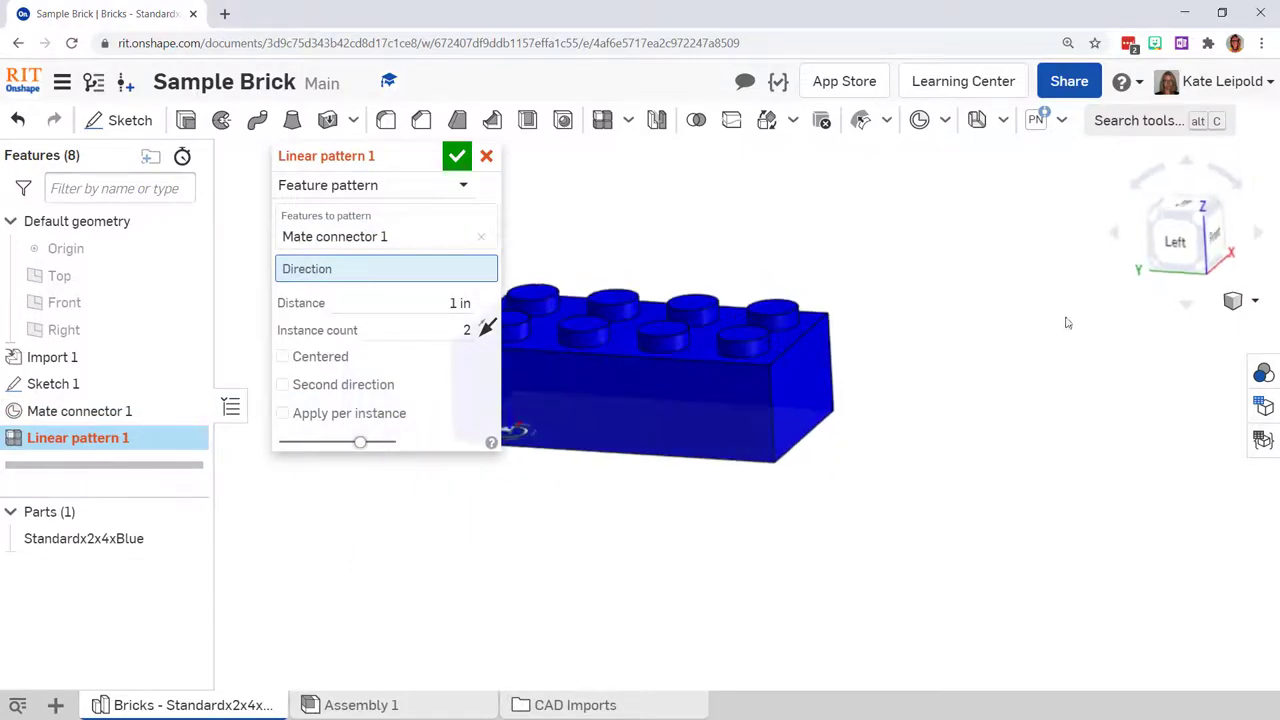
pyautogui.click(1172, 228)
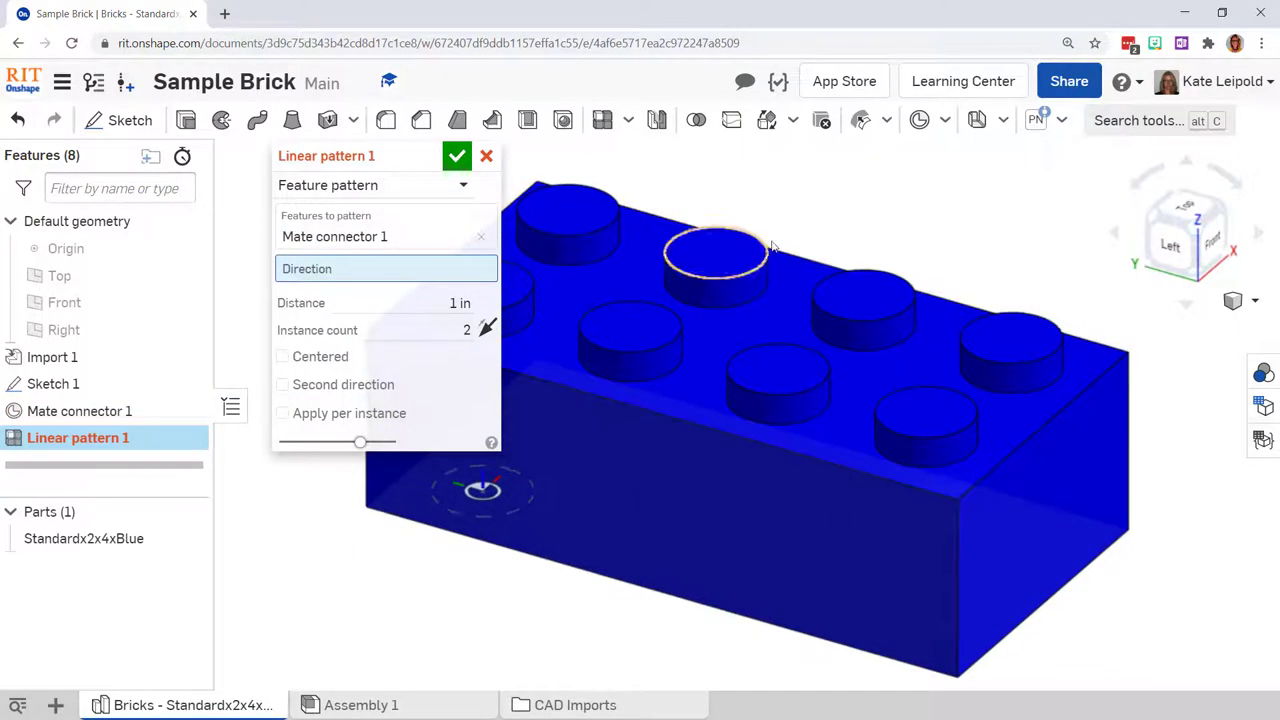
pyautogui.press('p')
pyautogui.scroll(-10, 841, 293)
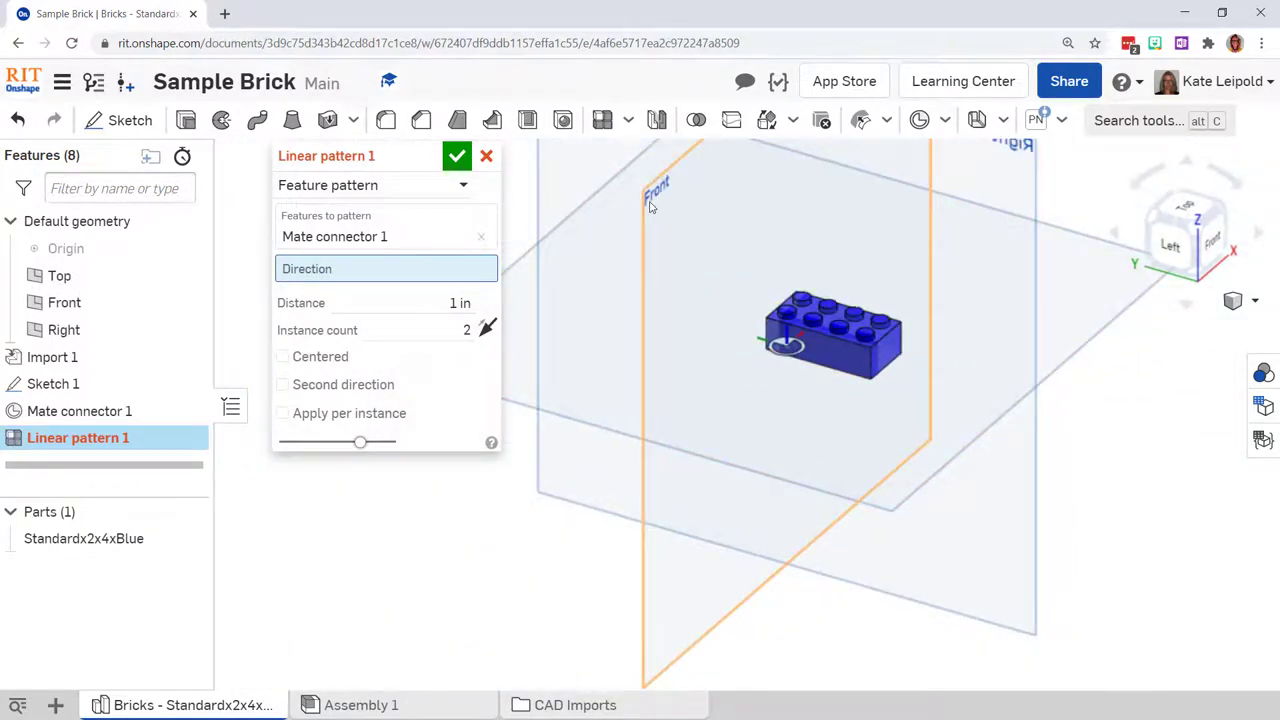
pyautogui.click(650, 205)
# Set the first pattern direction to a distance of 8 mm and four instances.
pyautogui.click(433, 329)
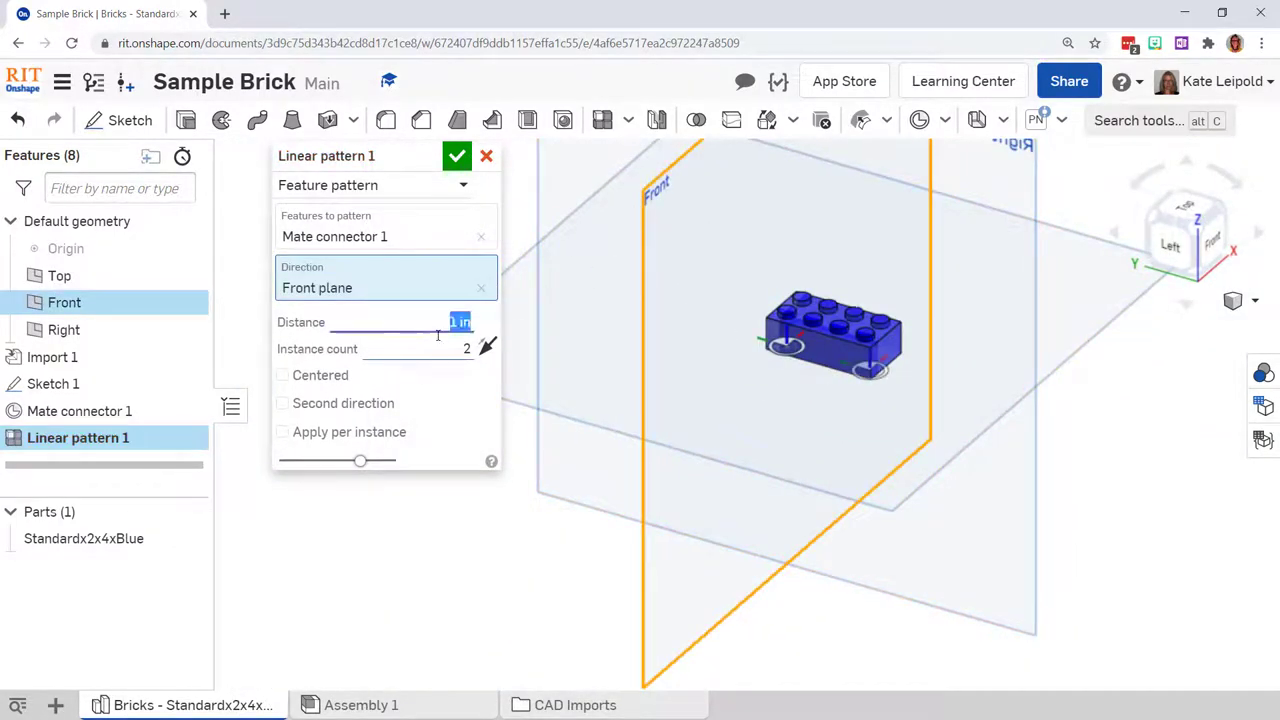
pyautogui.write('8')
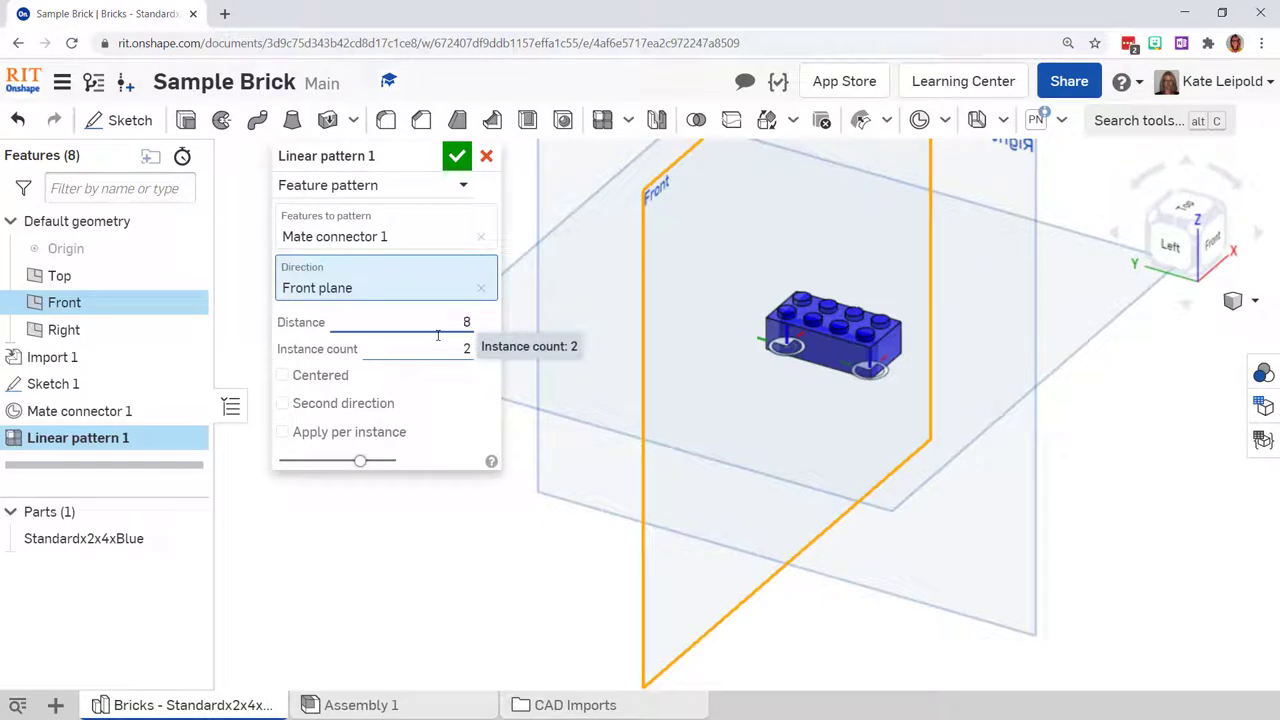
pyautogui.write('mm')
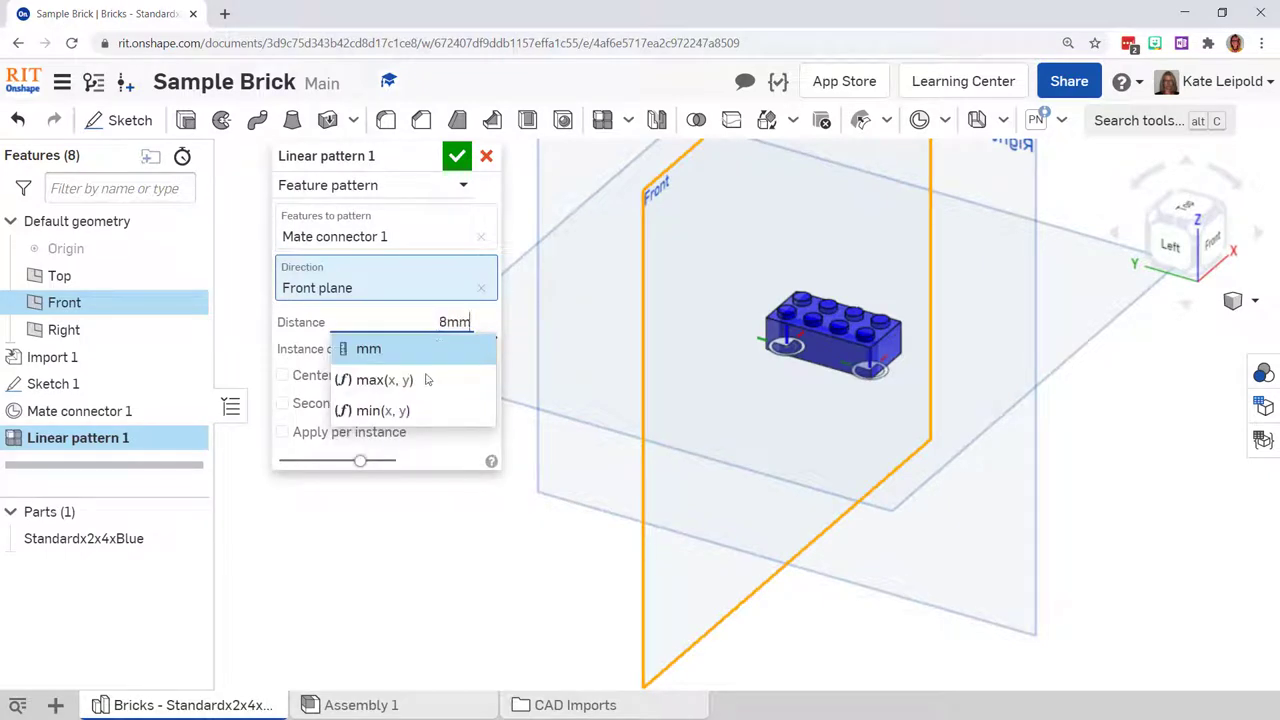
pyautogui.press('Return')
pyautogui.click(436, 351)
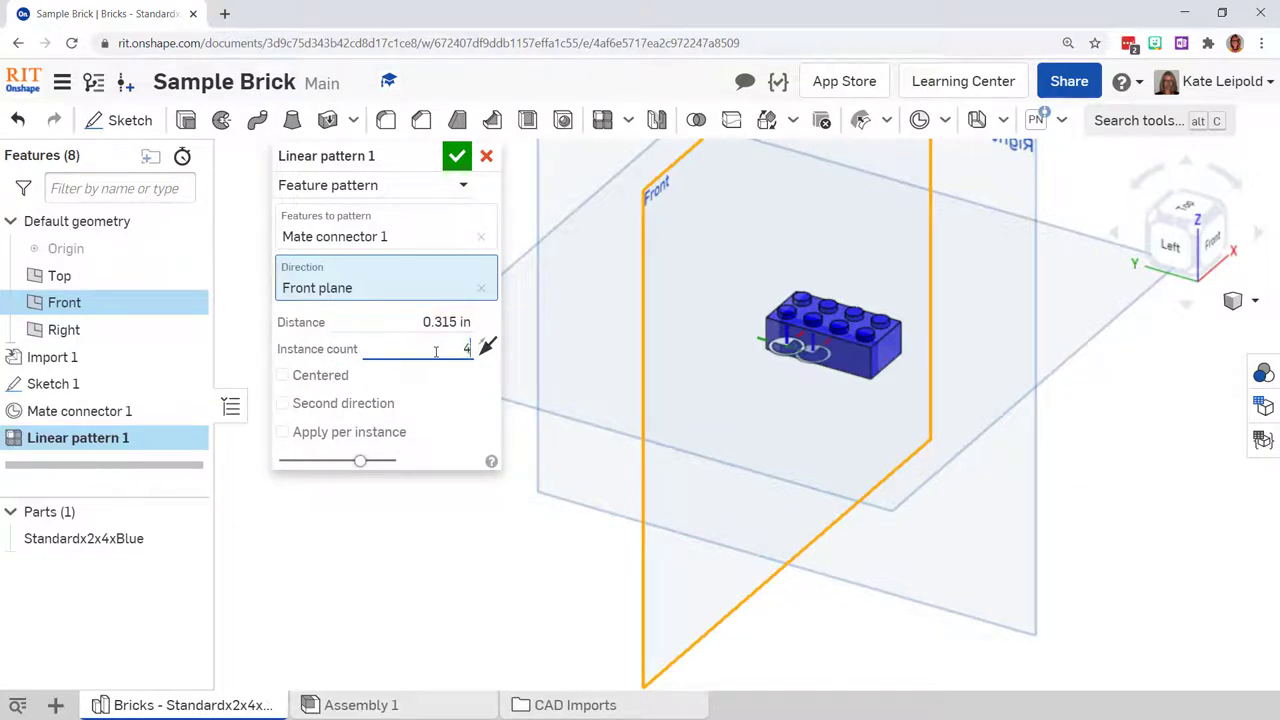
pyautogui.write('4')
pyautogui.press('Return')
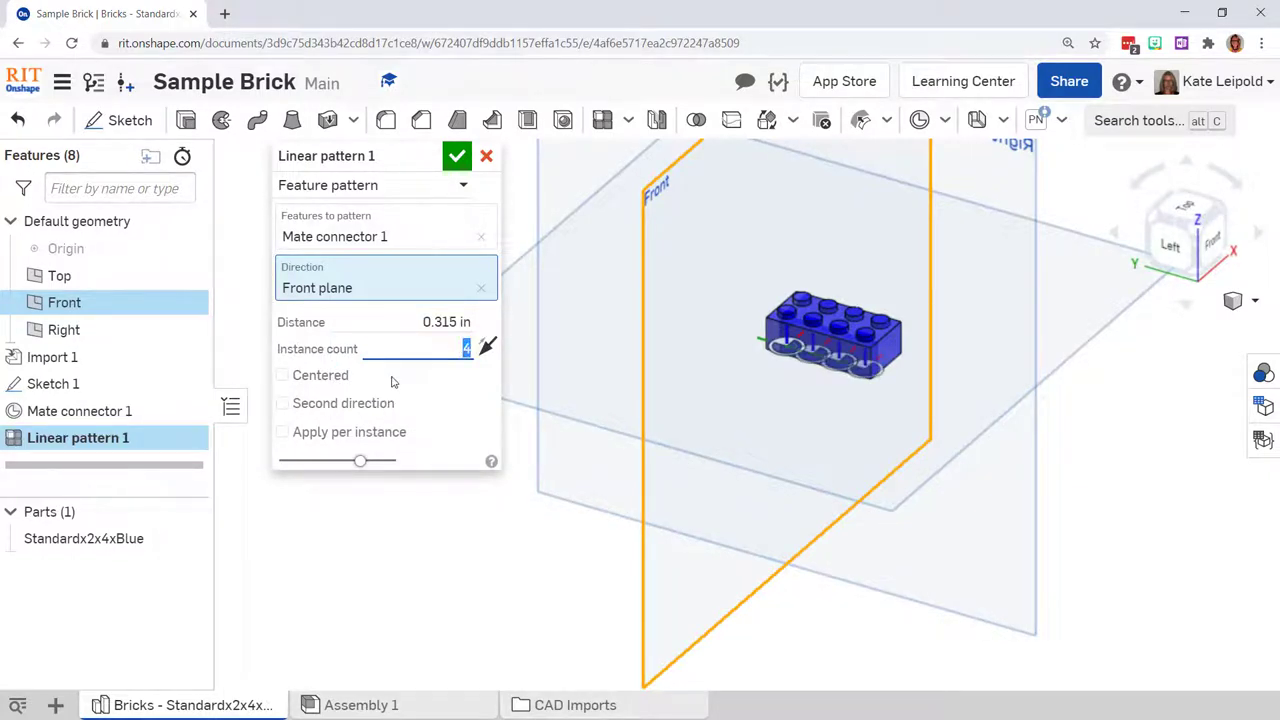
# Add a second pattern direction along the Right plane with a distance of 8 mm and two instances.
pyautogui.click(283, 403)
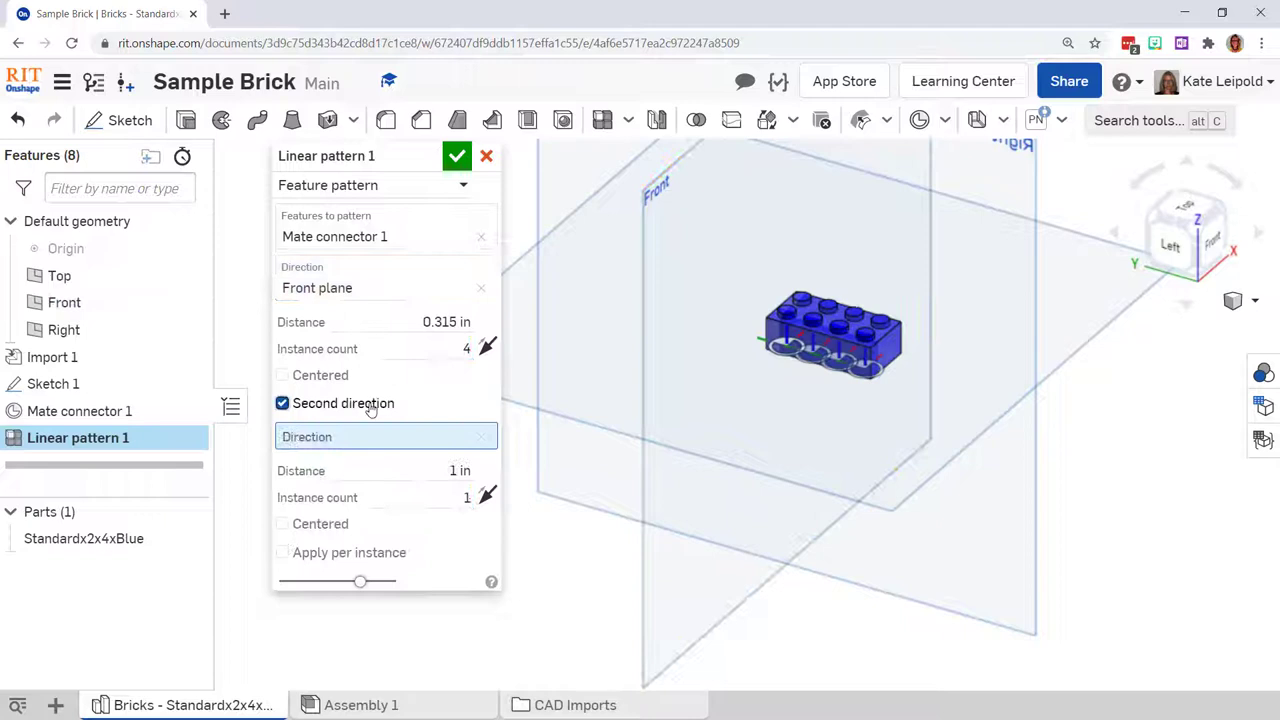
pyautogui.click(453, 471)
pyautogui.write('8')
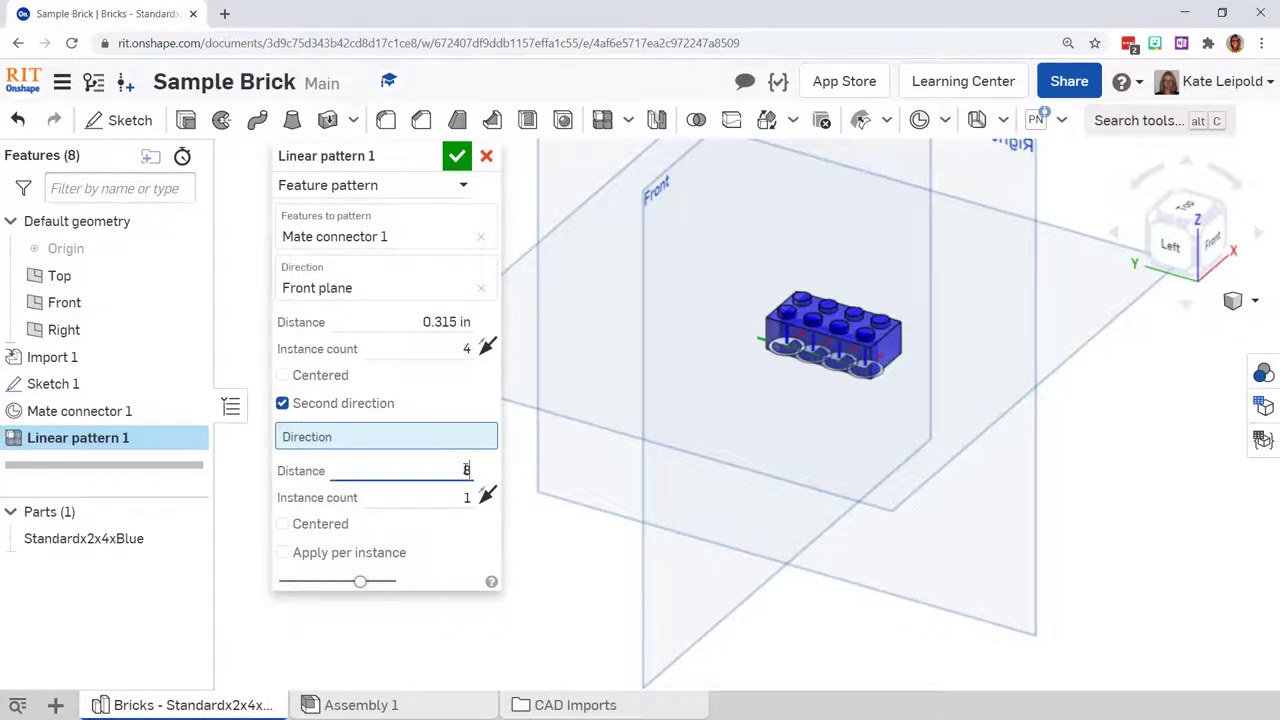
pyautogui.write('mm')
pyautogui.press('Tab')
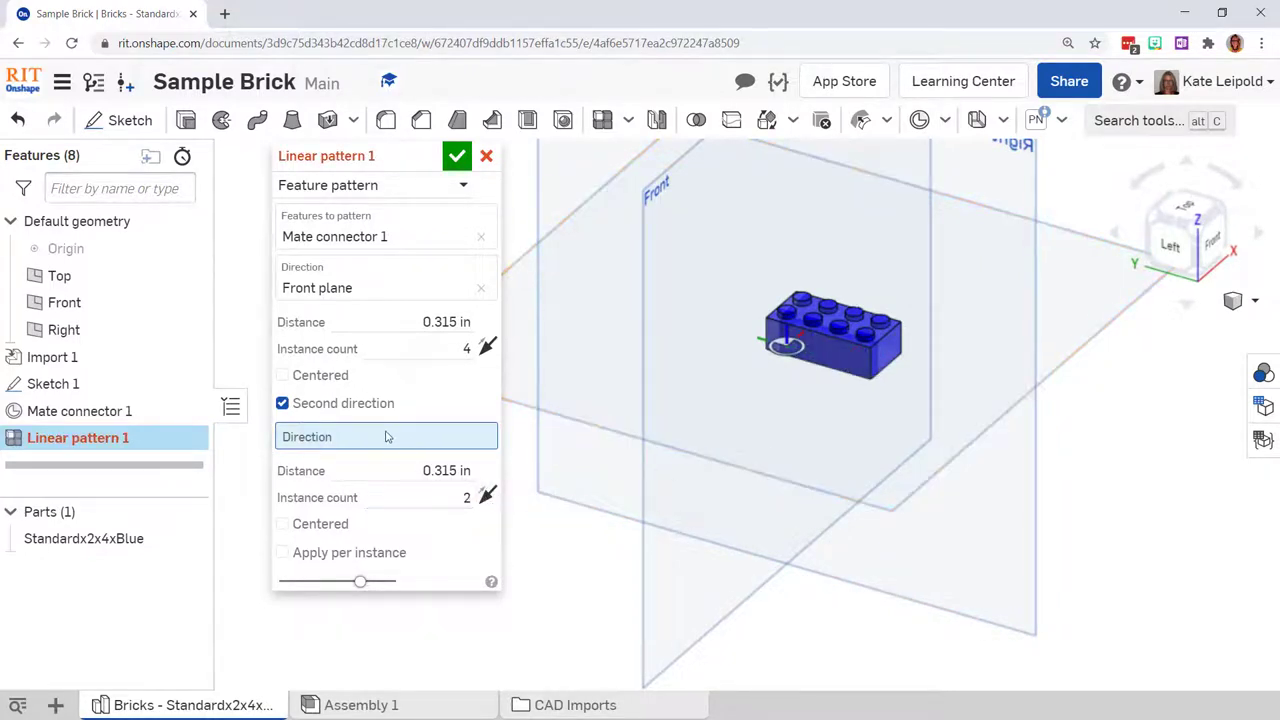
pyautogui.scroll(-3, 614, 300)
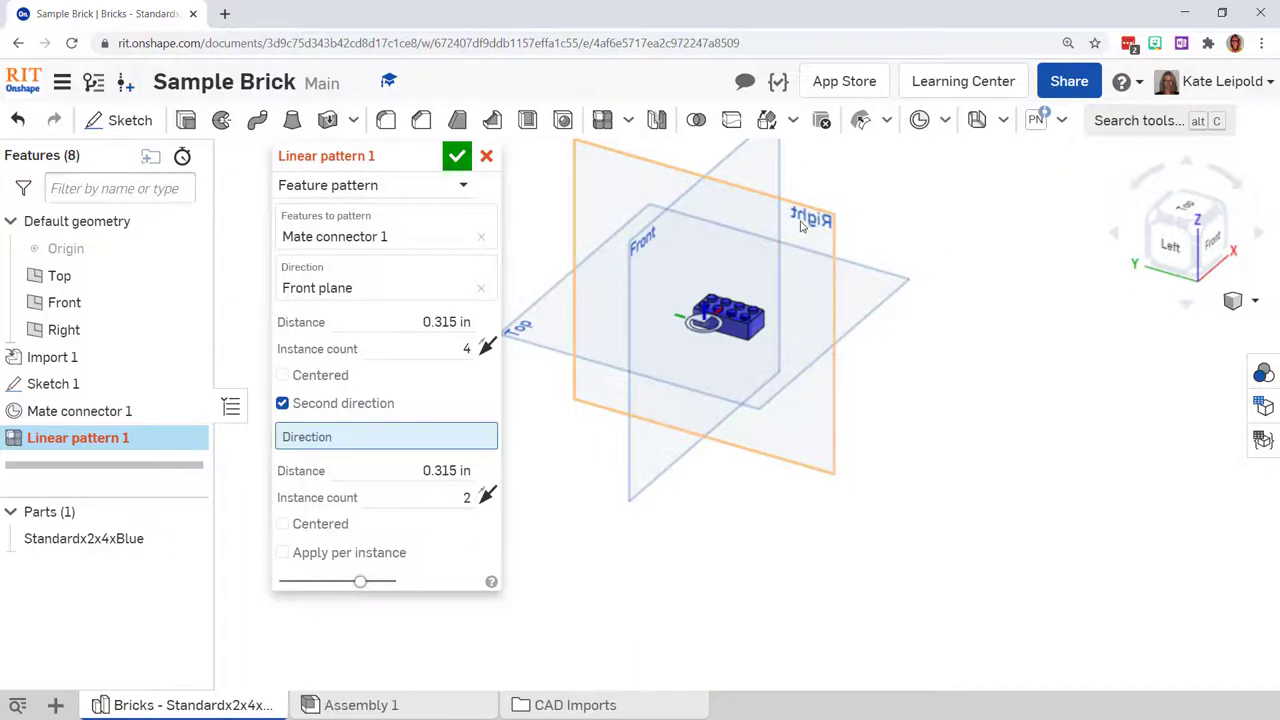
pyautogui.click(800, 226)
pyautogui.scroll(5, 750, 310)
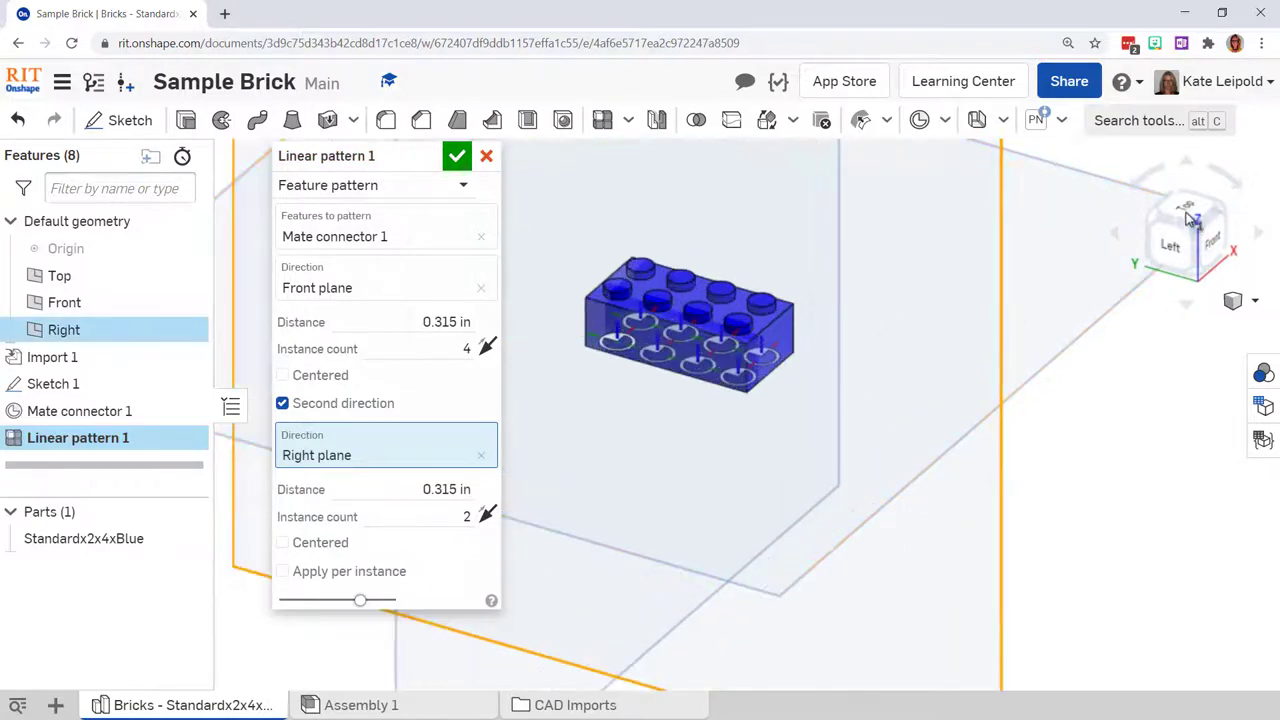
# Check the patterned connectors against the studs from above, enable Apply per instance and accept the linear pattern.
pyautogui.click(1190, 218)
pyautogui.scroll(3, 790, 490)
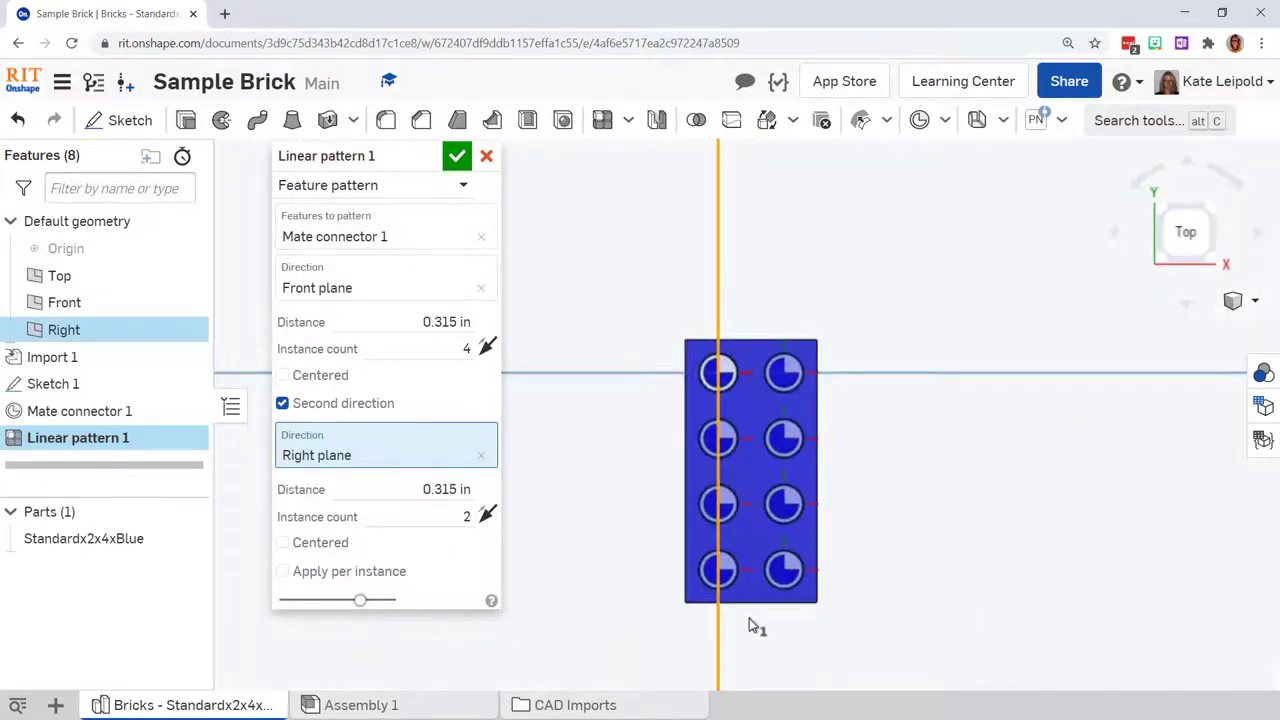
pyautogui.scroll(2, 748, 615)
pyautogui.scroll(-4, 735, 595)
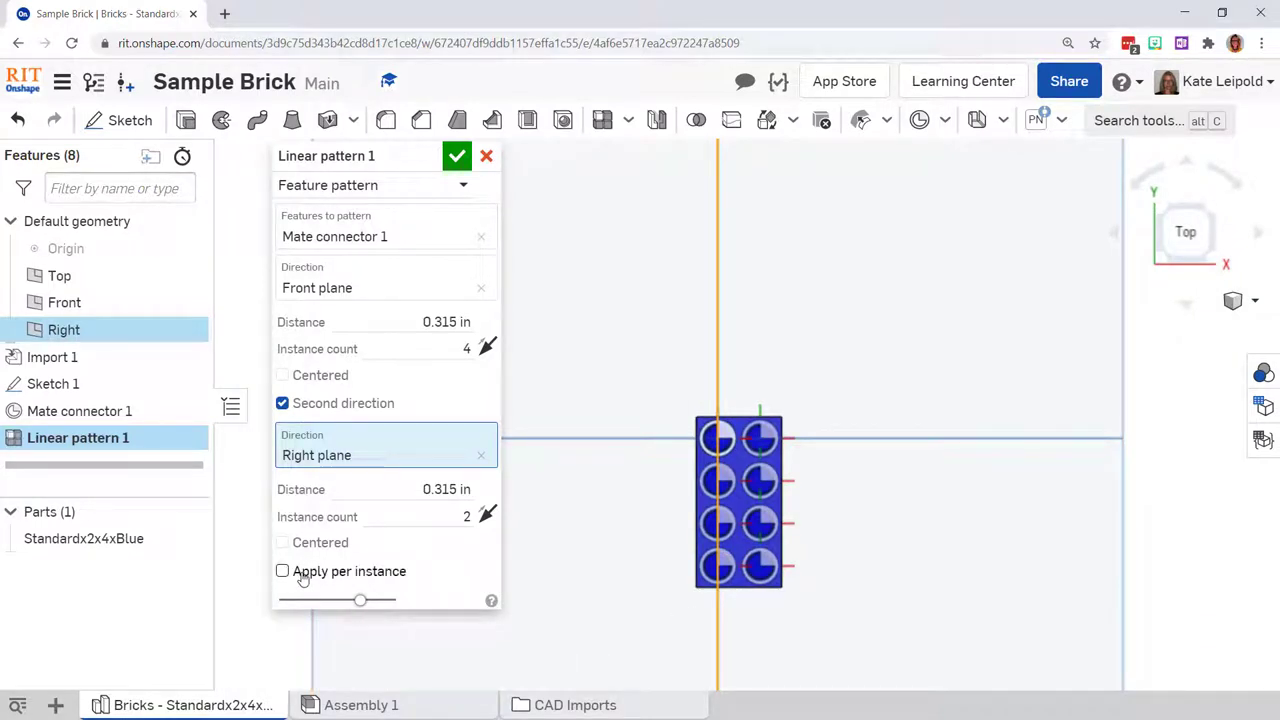
pyautogui.click(284, 572)
pyautogui.click(457, 157)
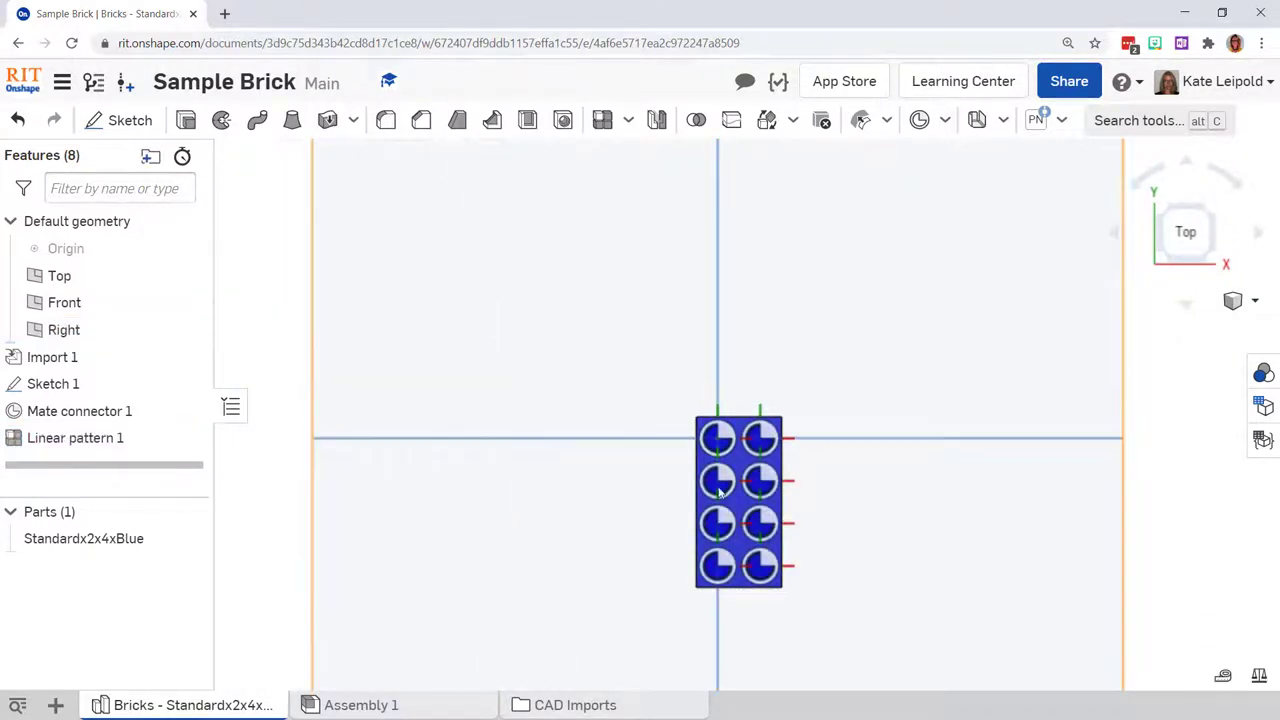
# In Assembly 1, insert another Standardx2x4xBlue brick and place it in front of the stacked bricks' right end.
pyautogui.moveTo(909, 503); pyautogui.dragTo(857, 390, button='right')
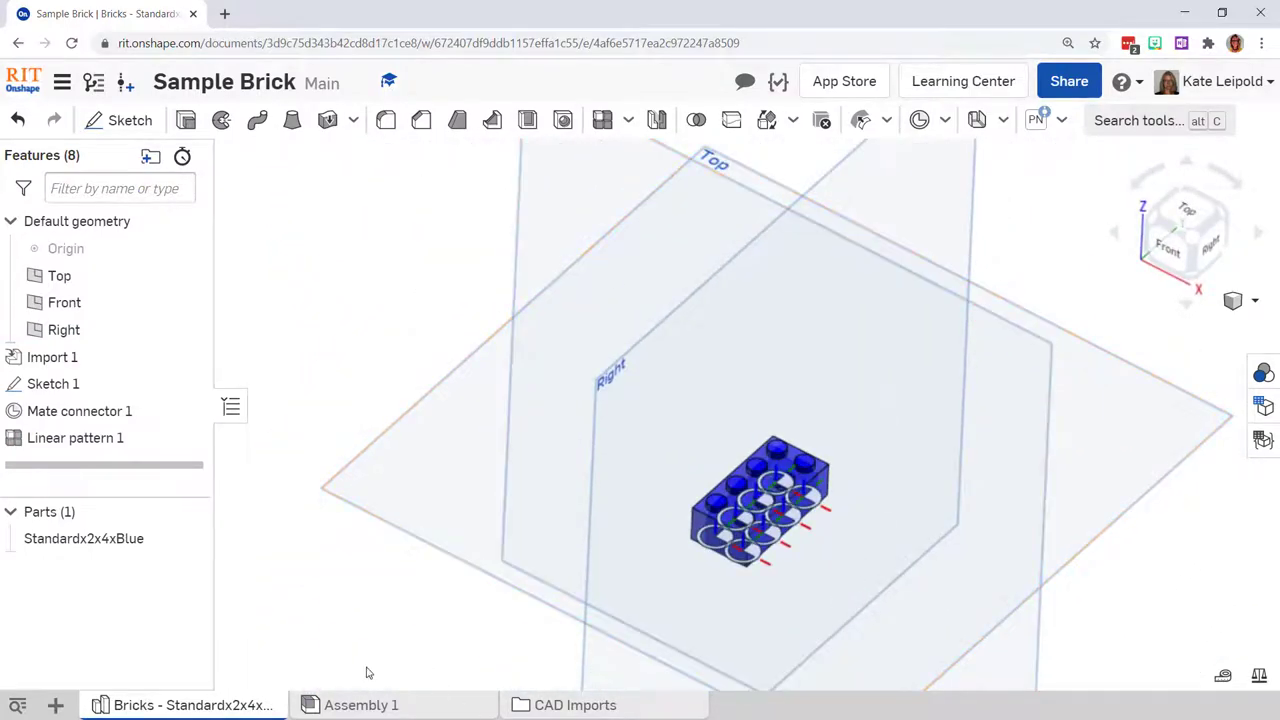
pyautogui.click(361, 705)
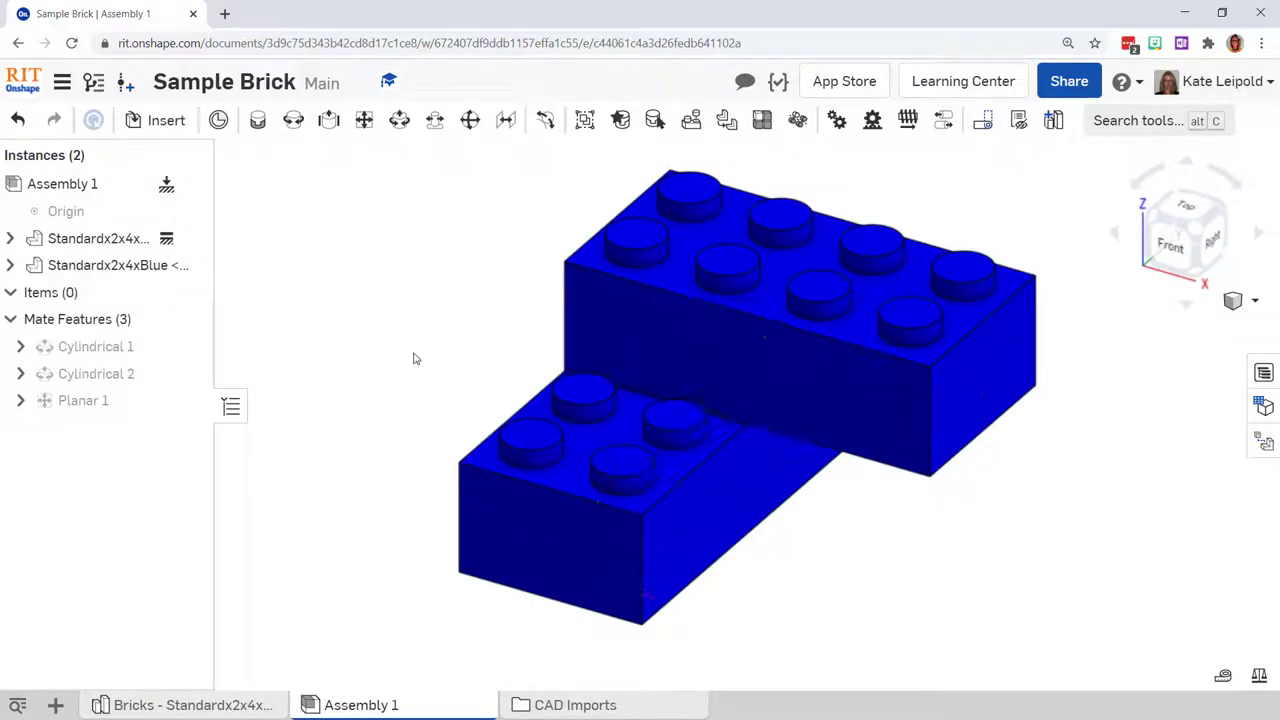
pyautogui.click(164, 120)
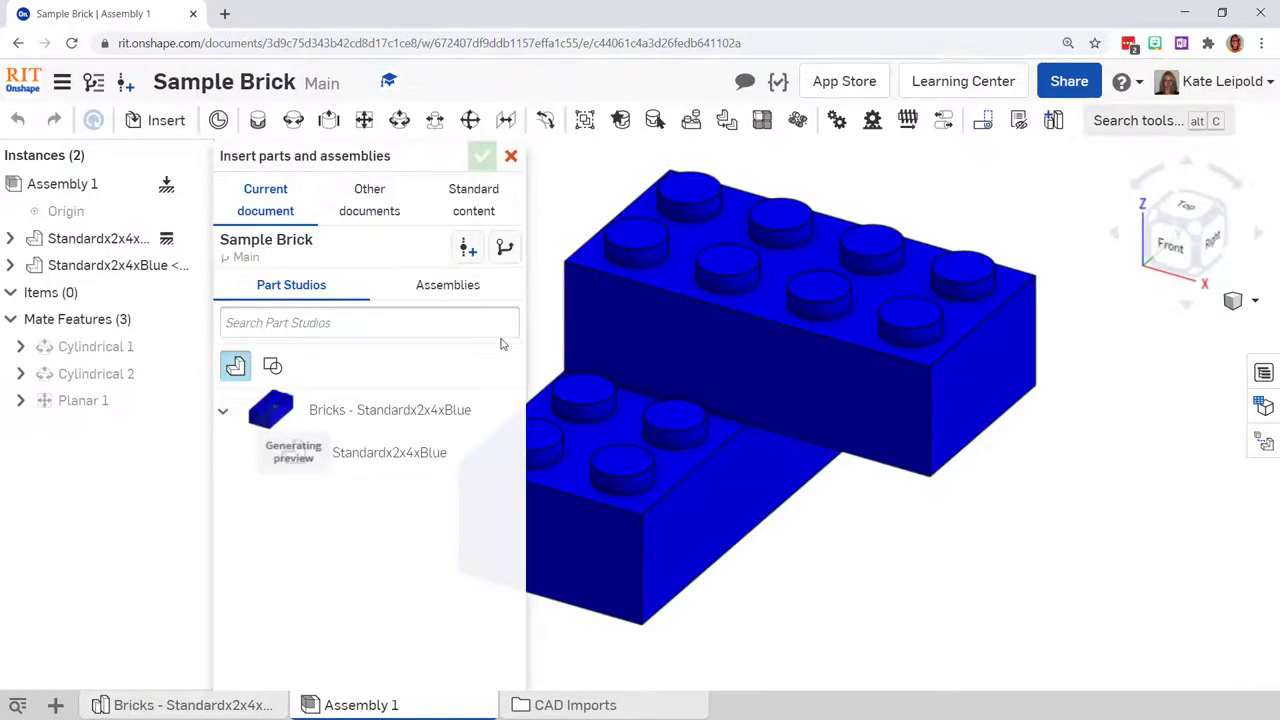
pyautogui.click(480, 468)
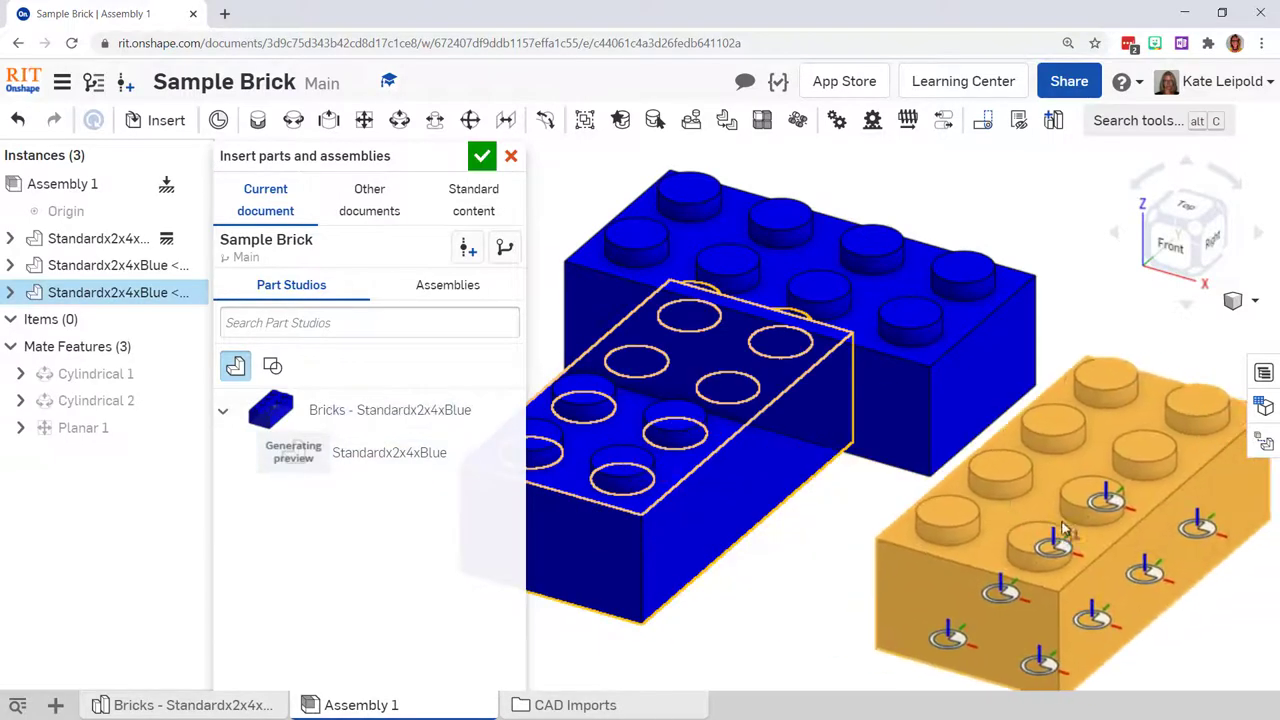
pyautogui.click(1047, 530)
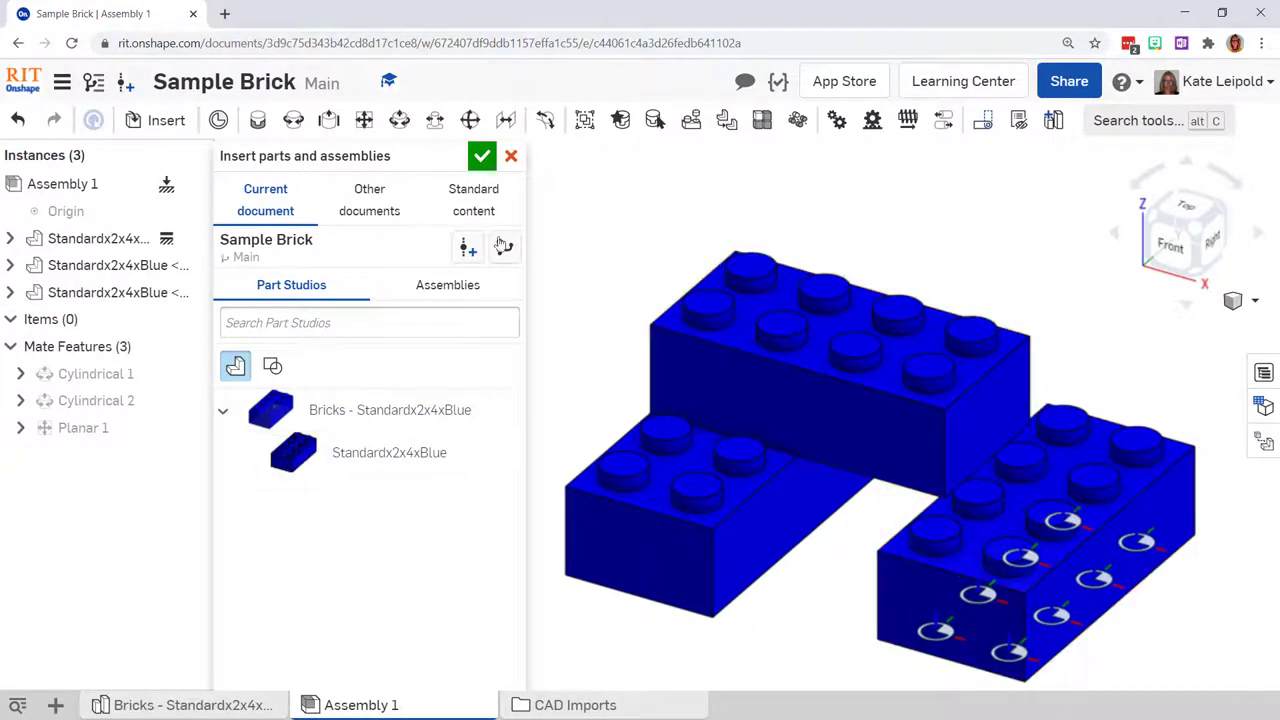
# Add a fastened mate between the new brick's rear-left underside mate connector and the base of the upper brick's third rear-row stud.
pyautogui.click(293, 120)
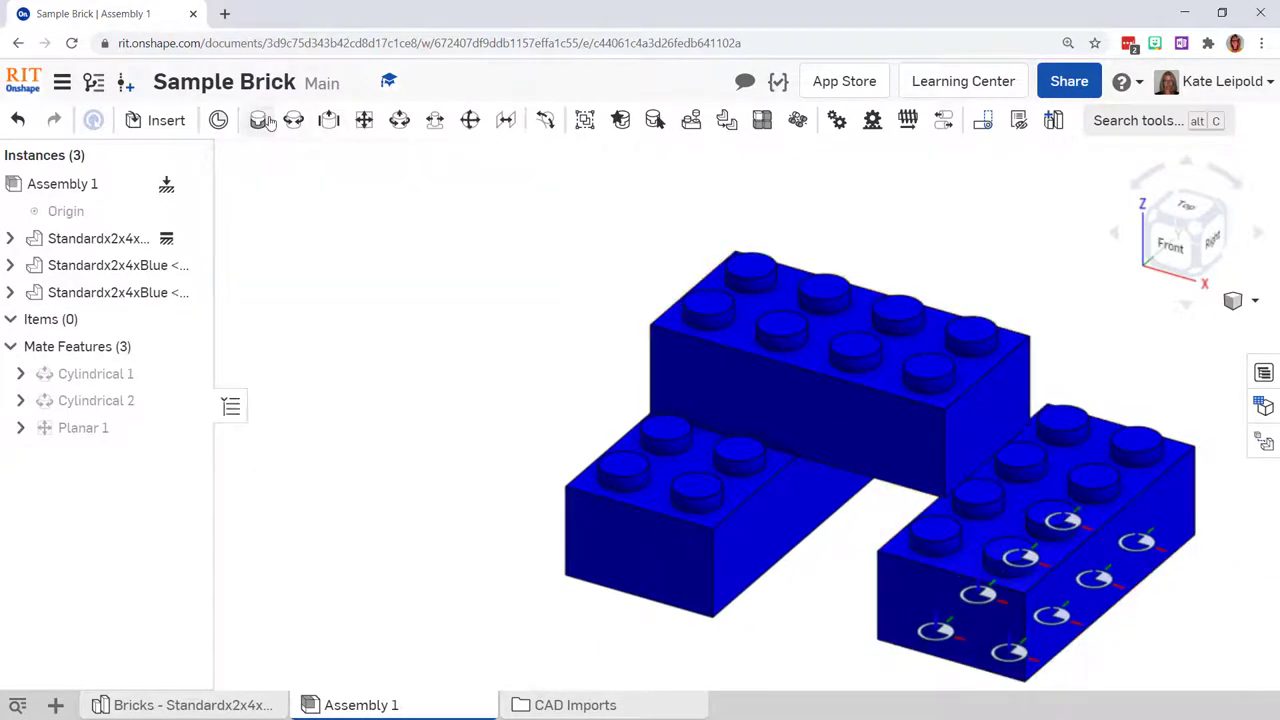
pyautogui.click(1068, 521)
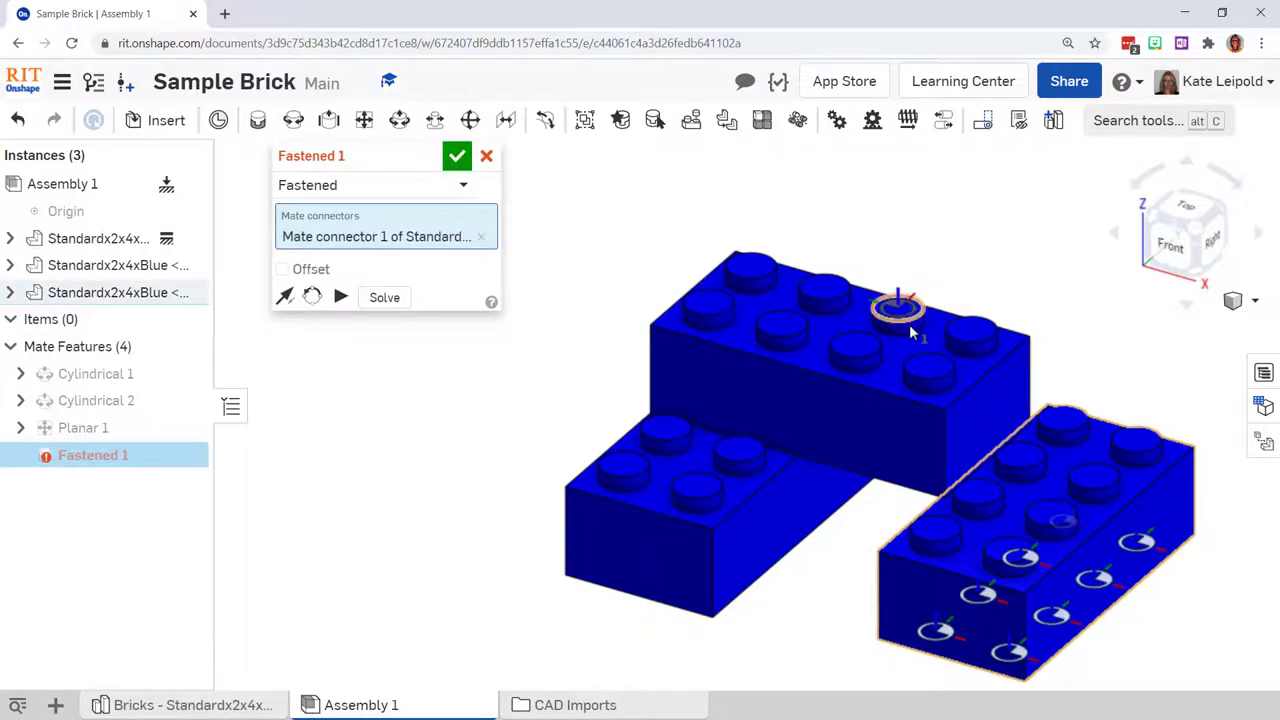
pyautogui.scroll(5, 903, 338)
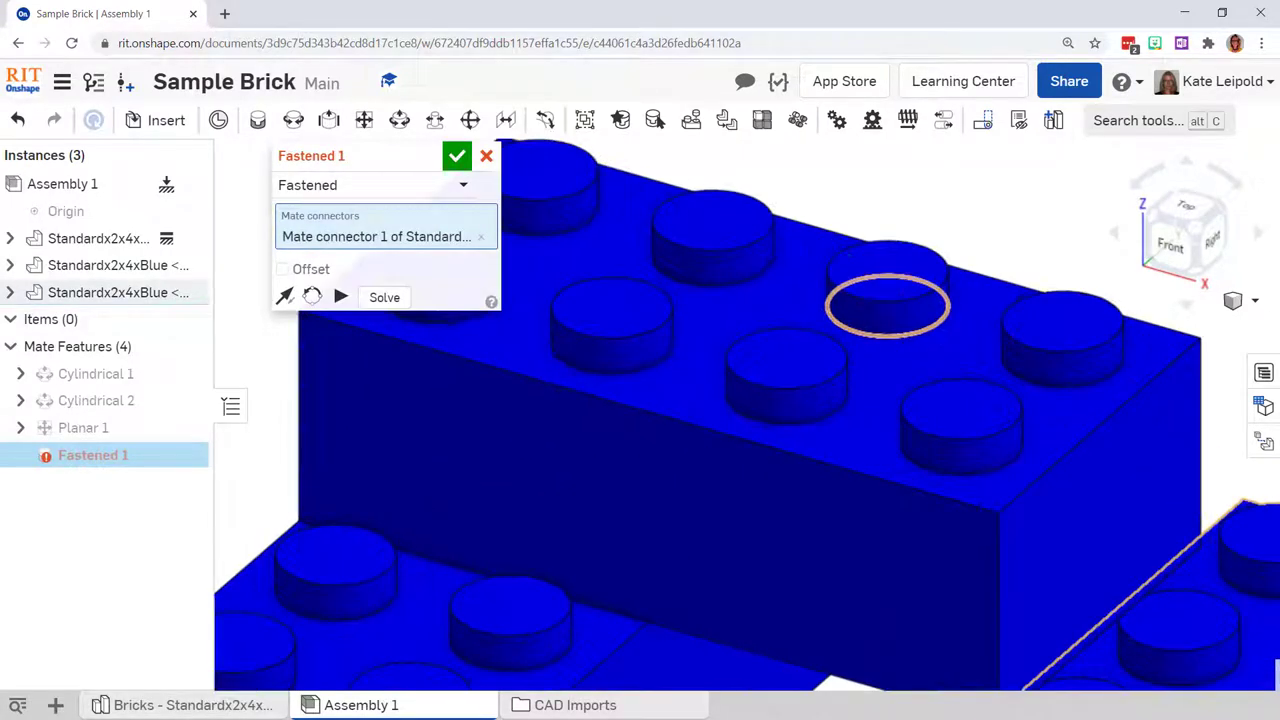
pyautogui.click(882, 310)
pyautogui.scroll(-5, 908, 342)
pyautogui.click(457, 156)
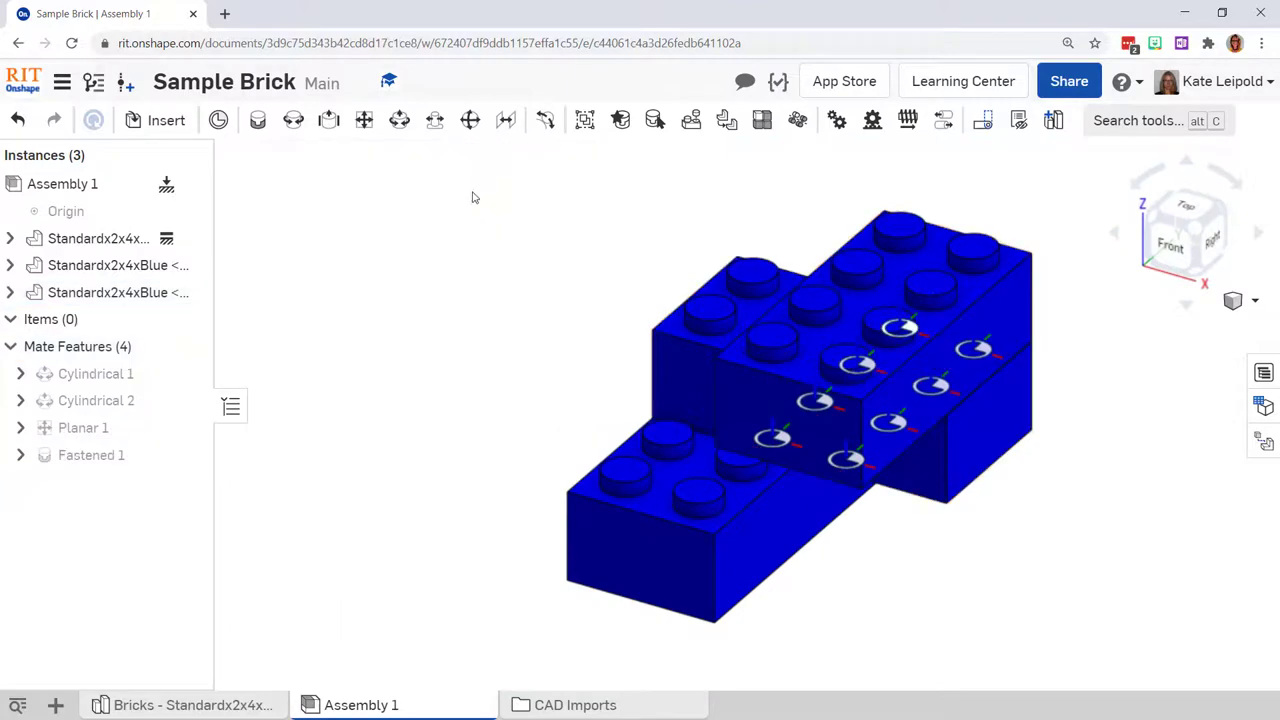
pyautogui.moveTo(536, 232); pyautogui.dragTo(535, 292, button='right')
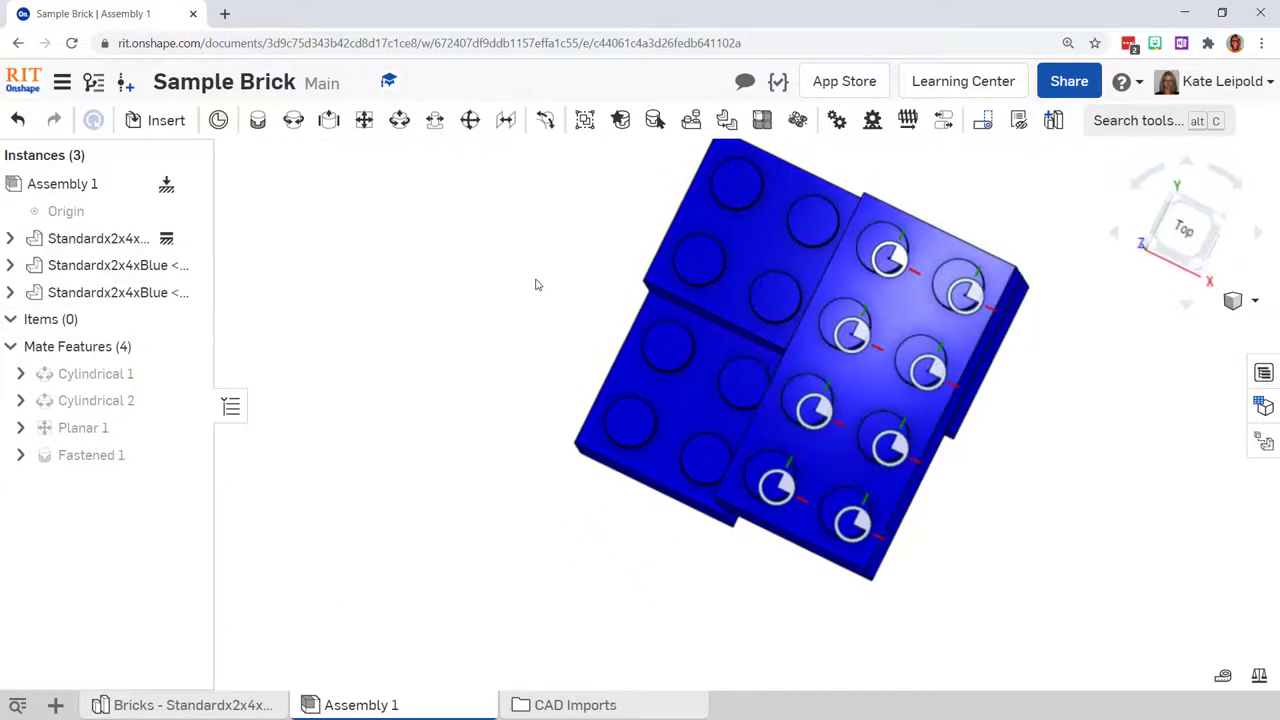
pyautogui.moveTo(1090, 500); pyautogui.dragTo(1089, 437, button='right')
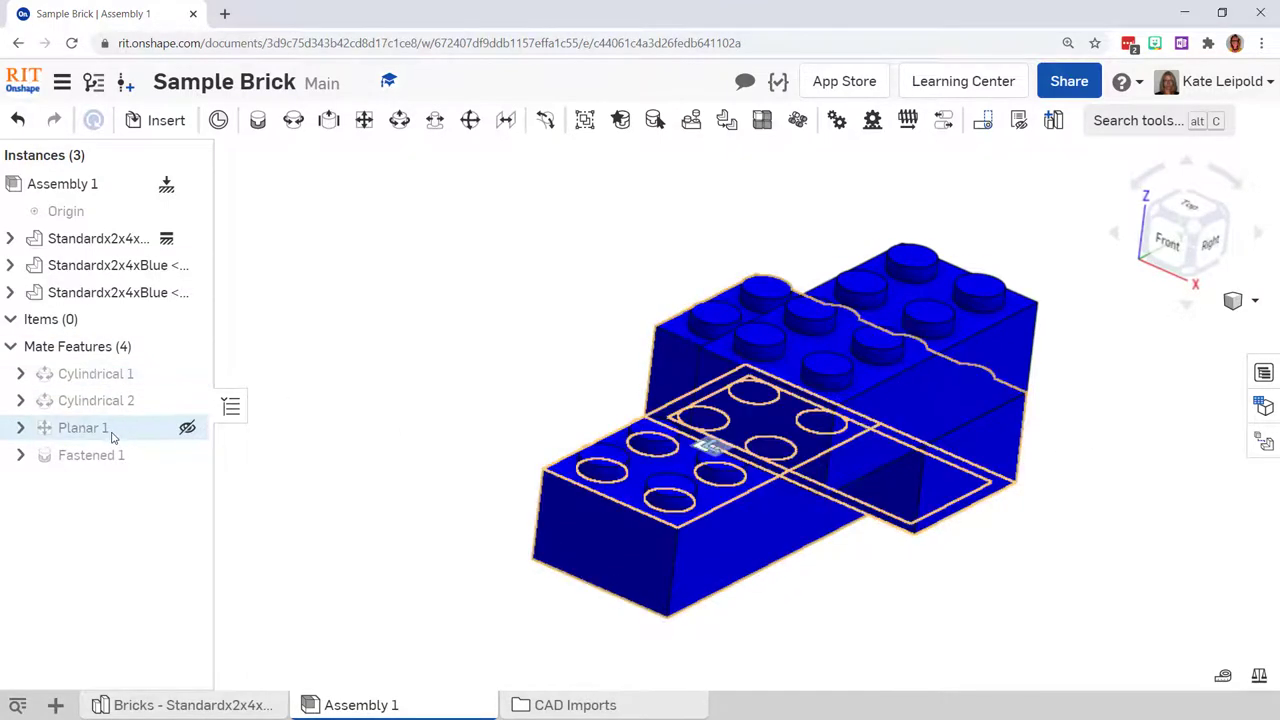
pyautogui.moveTo(116, 434)
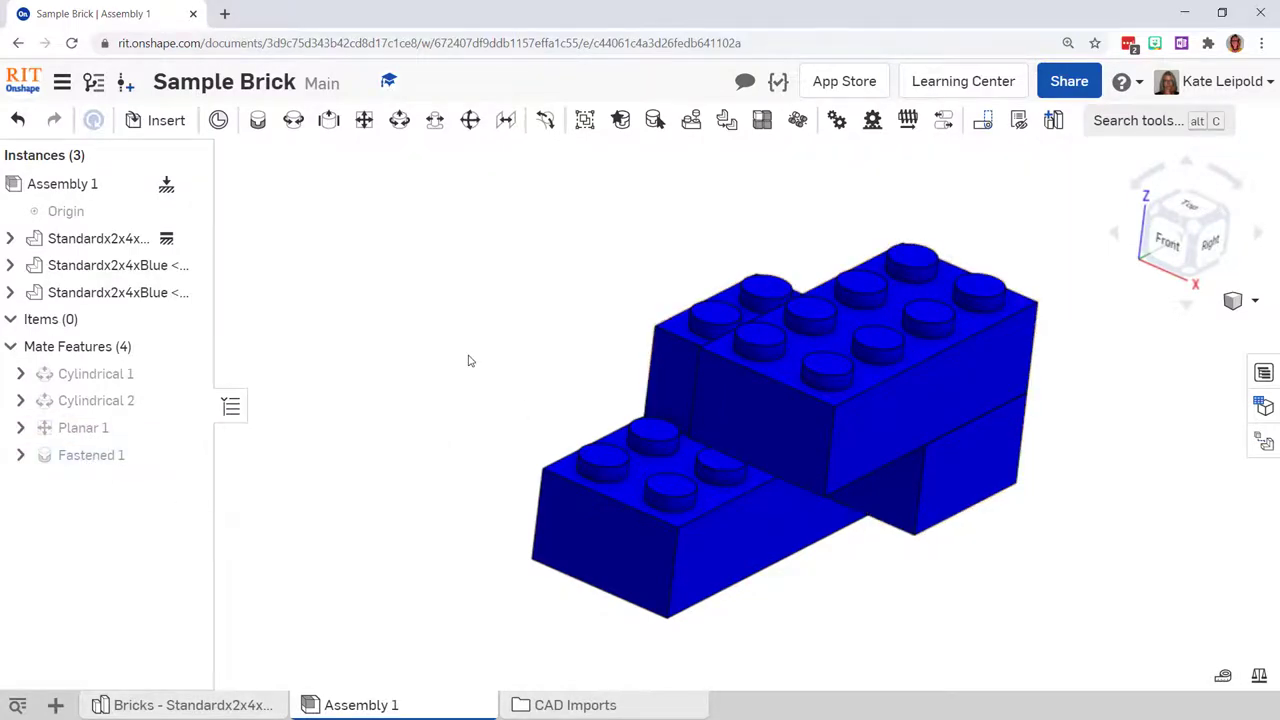
pyautogui.moveTo(467, 360); pyautogui.dragTo(430, 357, button='right')
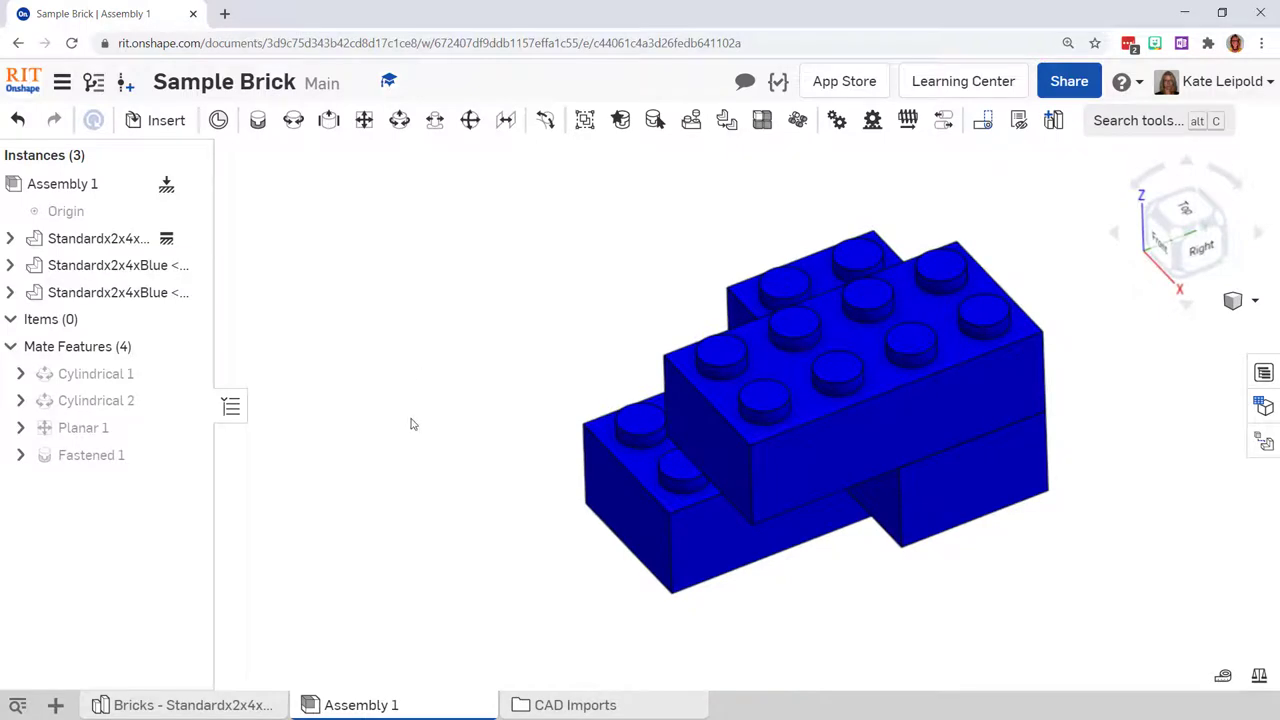